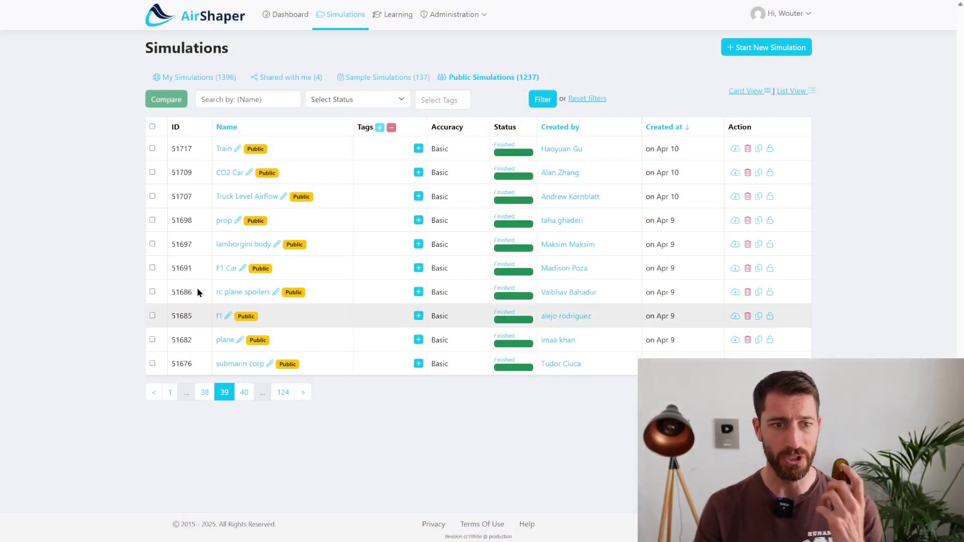
Page forward through the list of public simulations
left_click(244, 392)
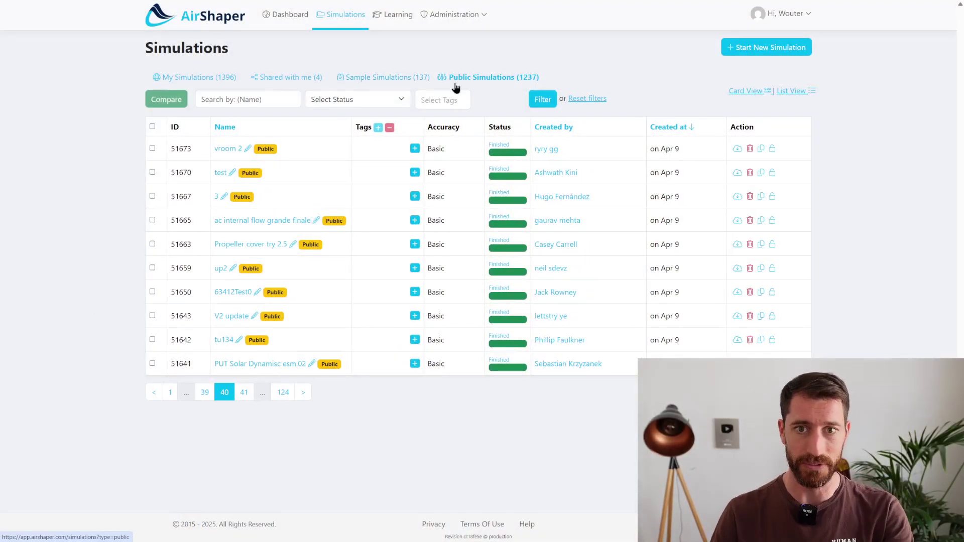
left_click(244, 393)
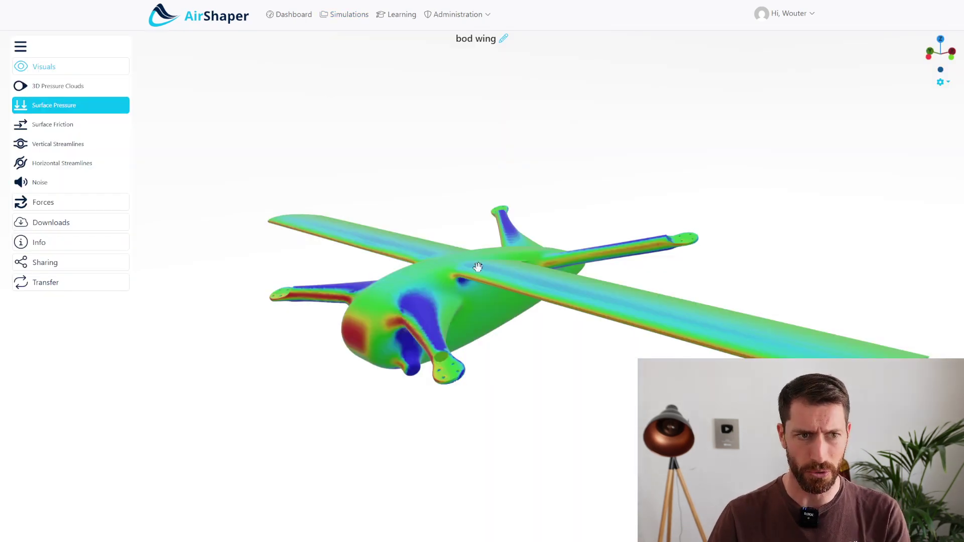
Examine the surface pressure over the wings, arms and body of the bod wing model from several angles
left_click_drag(477, 265, 411, 305)
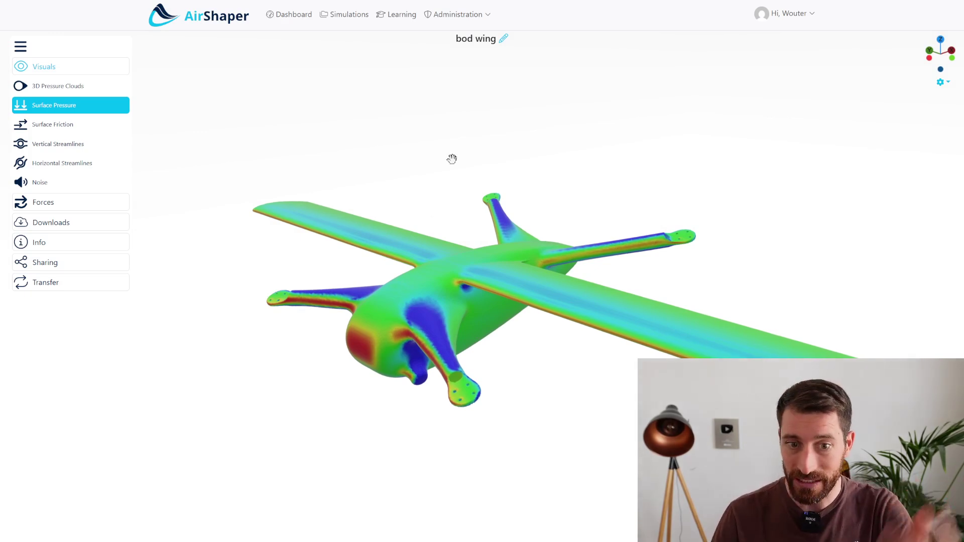
left_click_drag(430, 226, 292, 187)
left_click_drag(524, 303, 479, 289)
left_click_drag(493, 331, 376, 265)
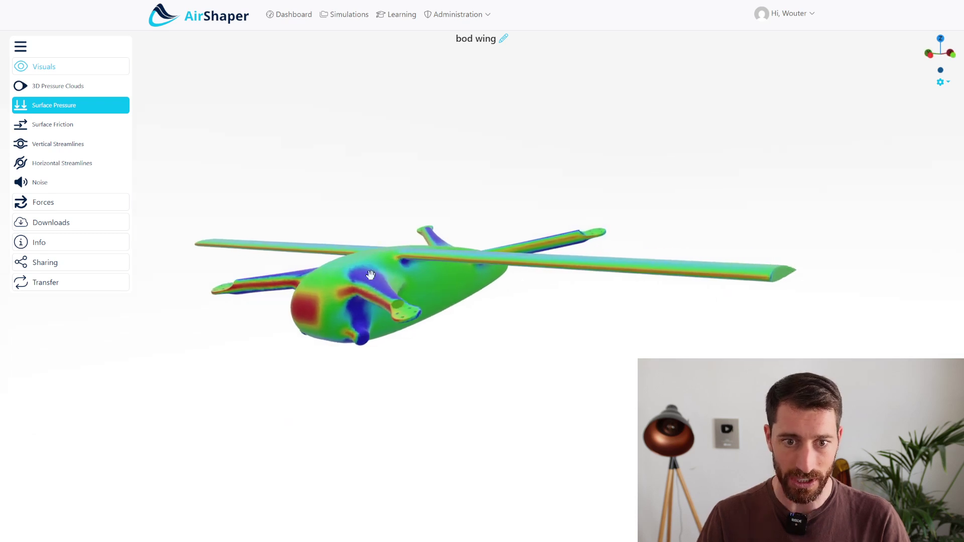
left_click_drag(406, 260, 460, 299)
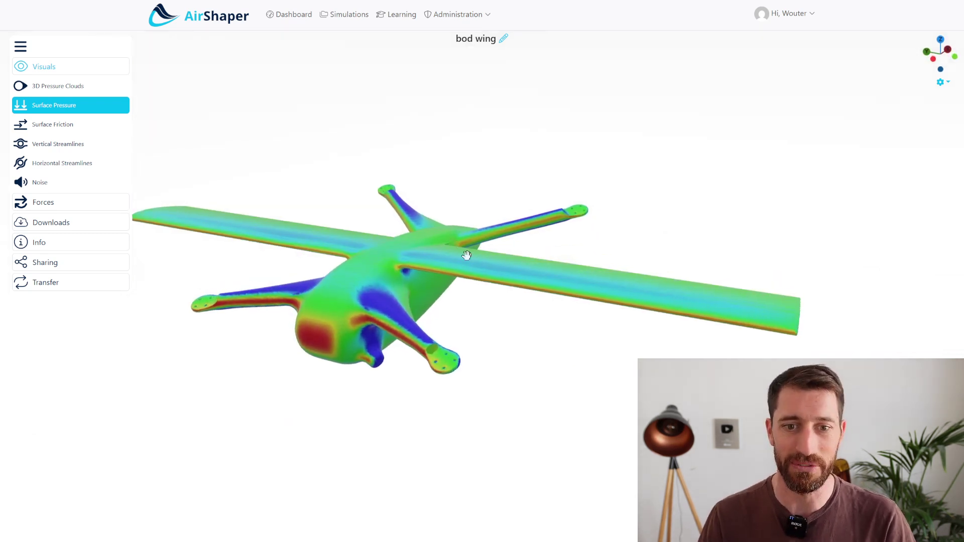
left_click_drag(479, 264, 473, 315)
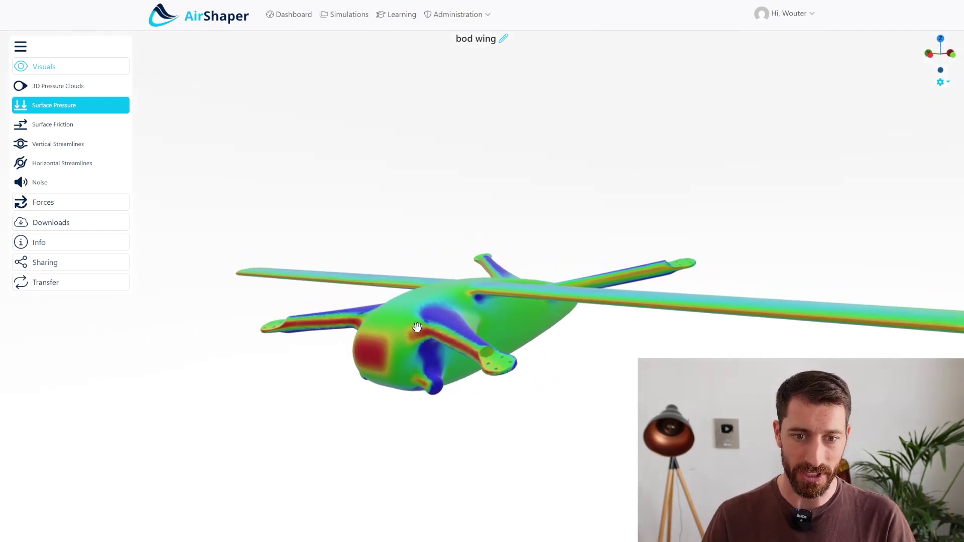
Examine the surface pressure on the nose, front arms and underside of the bod wing model up close
scroll(417, 327, "up", 5)
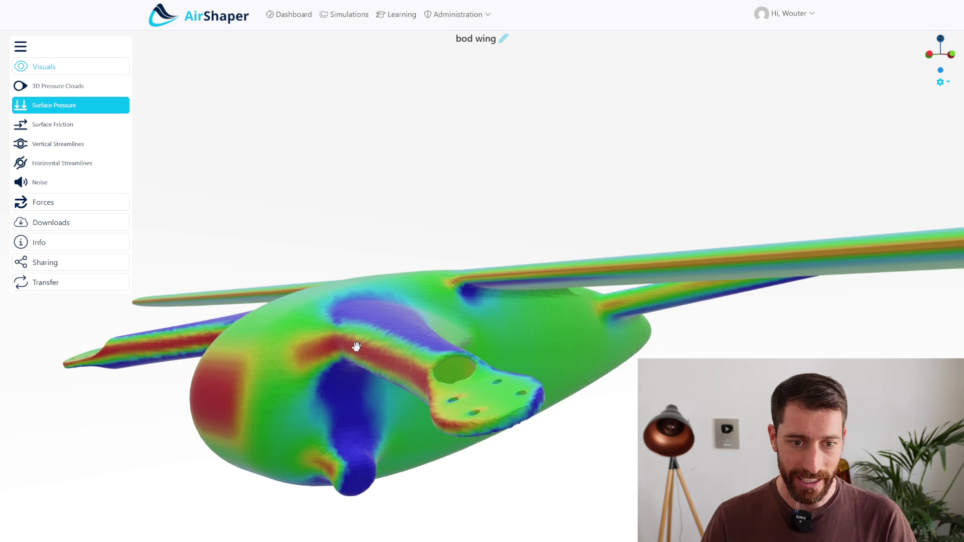
left_click_drag(364, 347, 439, 341)
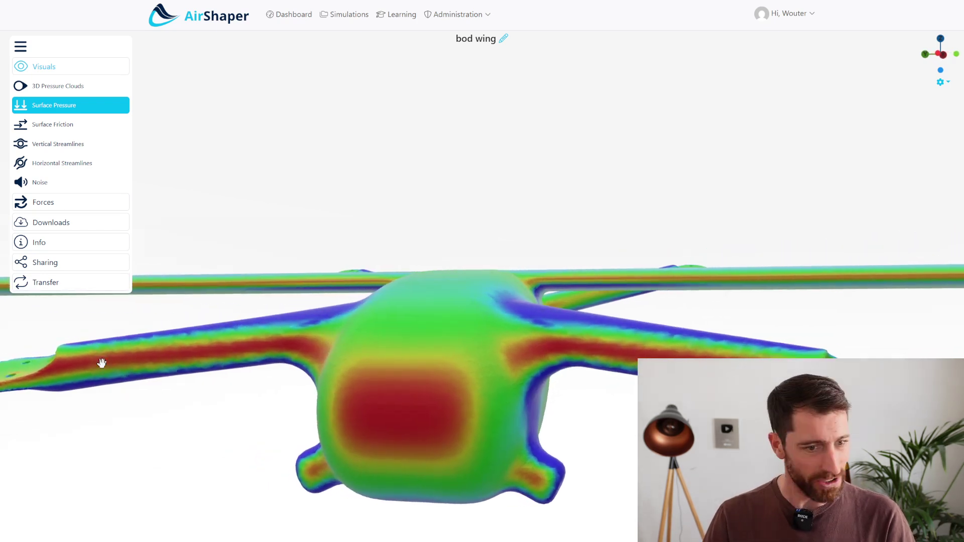
left_click_drag(538, 348, 337, 332)
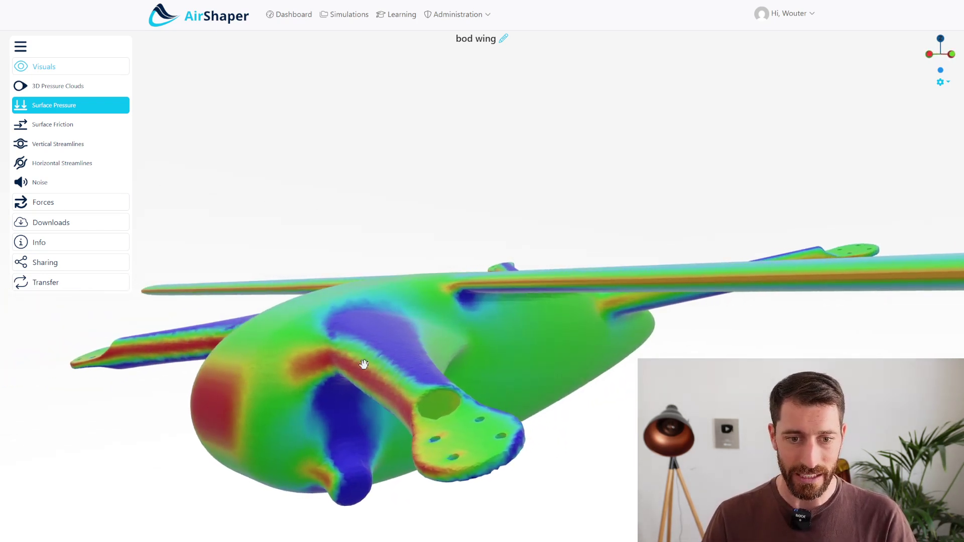
left_click_drag(359, 375, 346, 177)
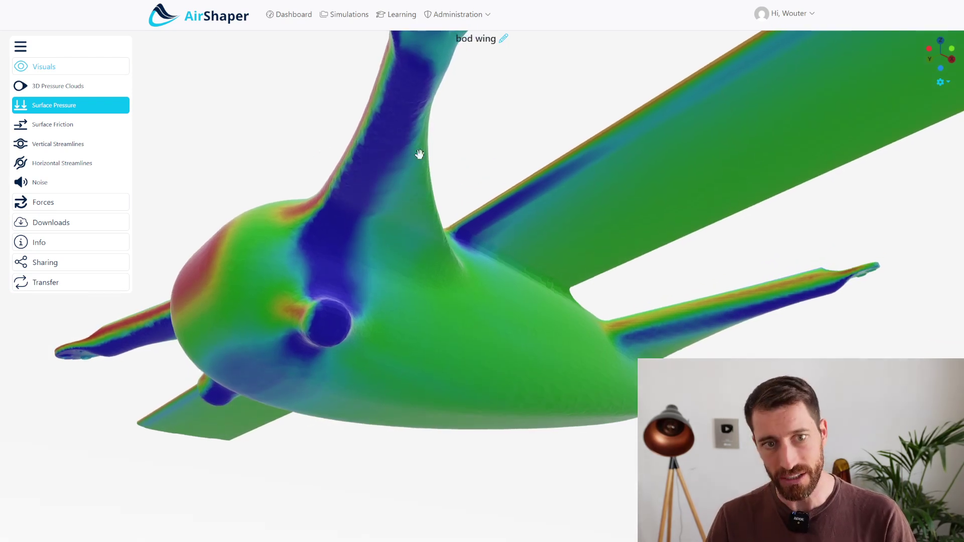
left_click_drag(403, 151, 188, 143)
Show the 3D pressure clouds for the bod wing model and examine them behind the front arms and around the whole drone
left_click(98, 91)
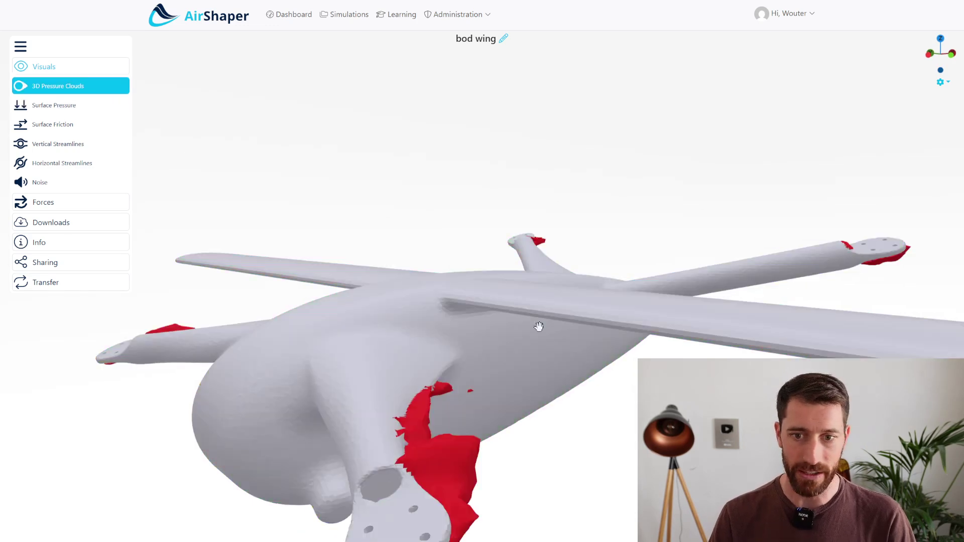
left_click_drag(532, 327, 348, 364)
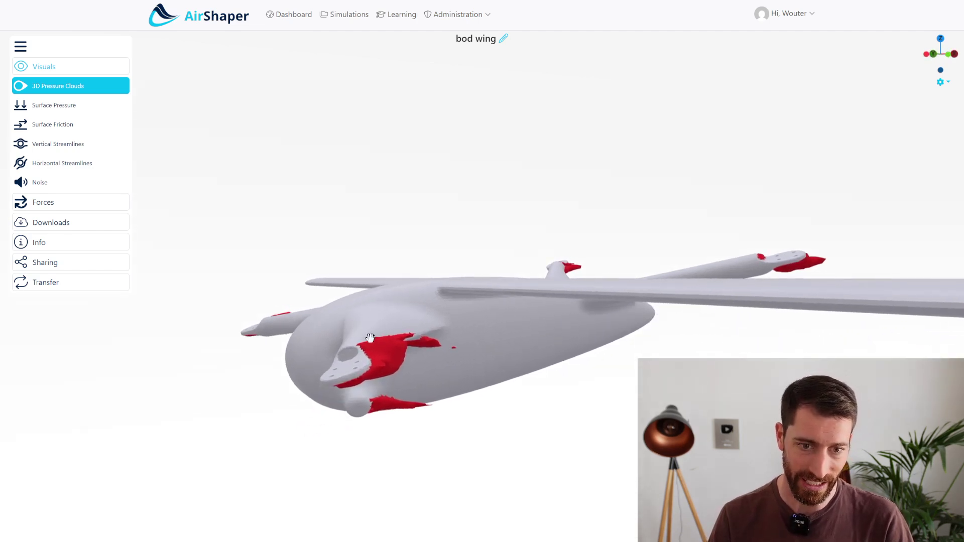
left_click_drag(385, 356, 455, 404)
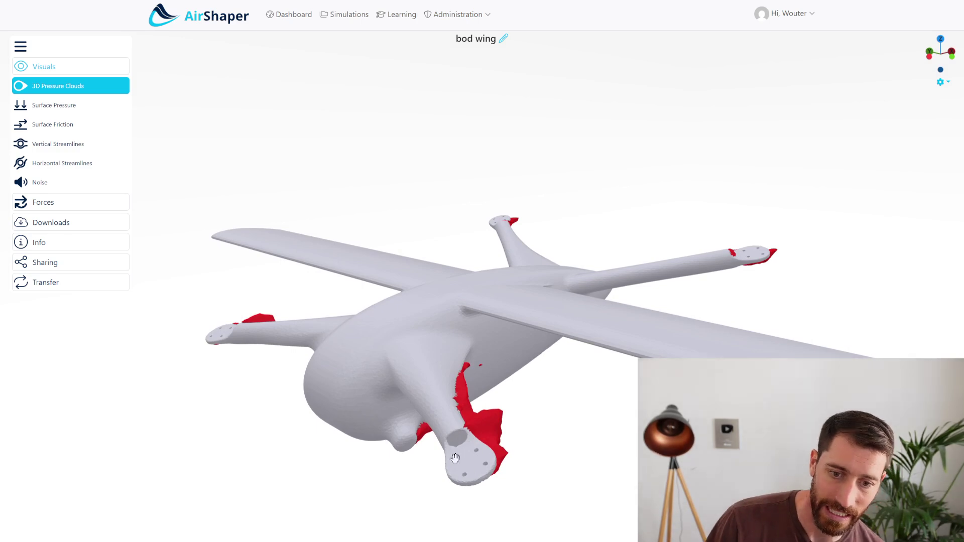
left_click_drag(453, 445, 396, 424)
scroll(381, 282, "up", 5)
left_click_drag(457, 451, 585, 414)
scroll(532, 267, "down", 5)
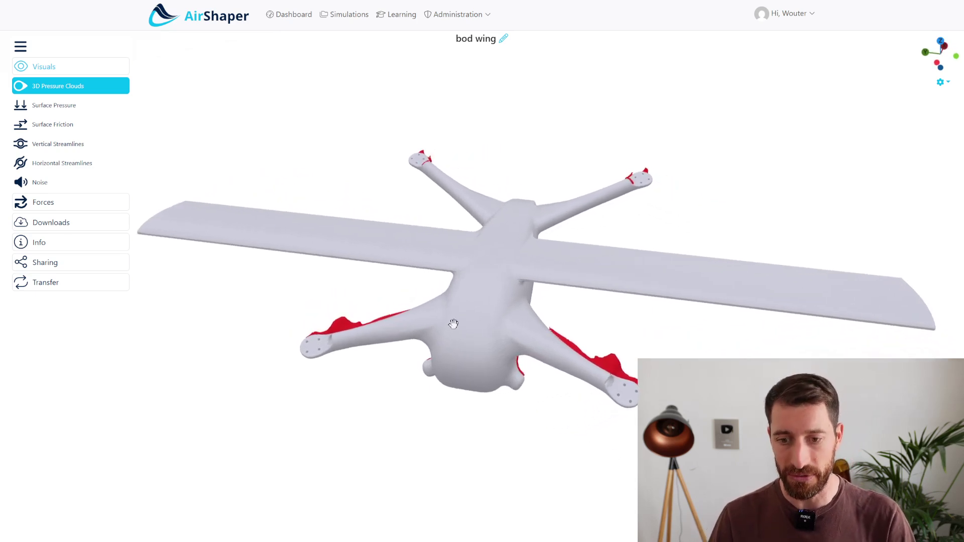
left_click_drag(582, 376, 439, 334)
left_click_drag(461, 413, 211, 281)
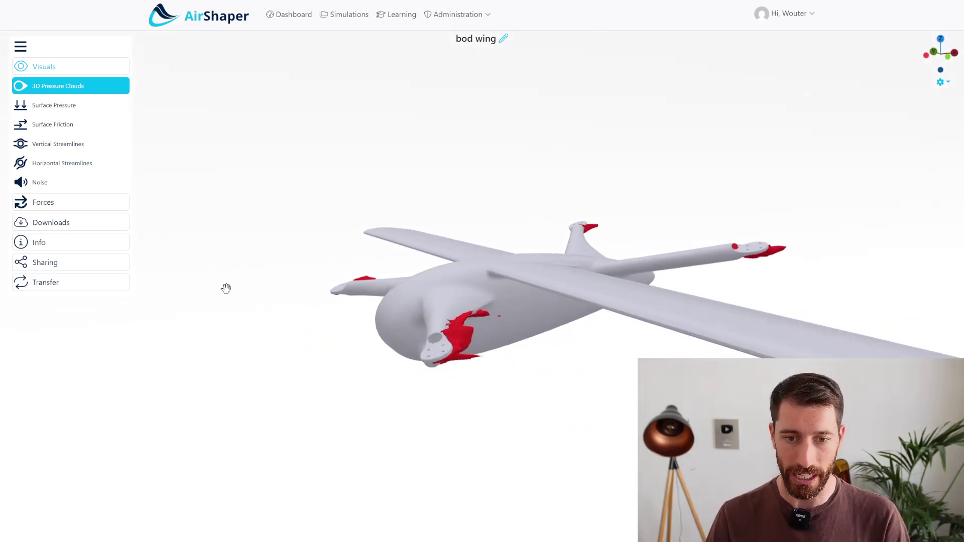
left_click_drag(343, 235, 288, 233)
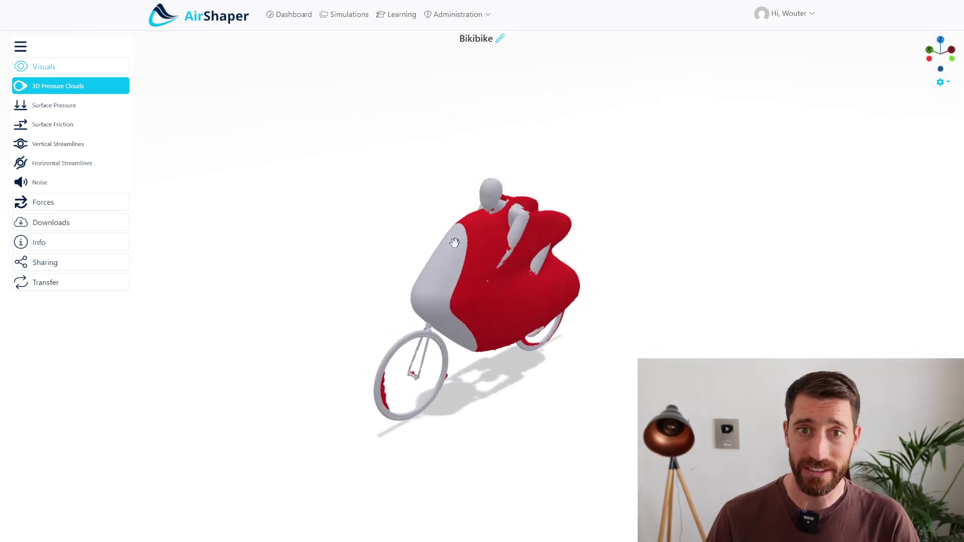
Examine the 3D pressure clouds around the fairing and rider of the Bikibike model from the front and side
left_click_drag(477, 210, 561, 235)
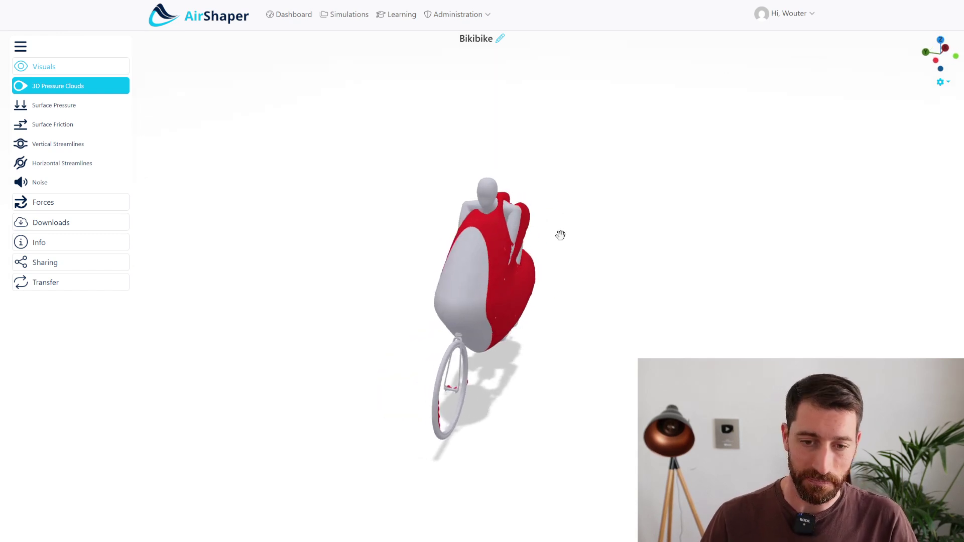
left_click_drag(488, 294, 632, 272)
left_click_drag(555, 285, 415, 225)
mouse_move(554, 202)
left_mouse_down()
mouse_move(535, 213)
mouse_move(555, 204)
left_mouse_up()
left_click_drag(480, 254, 573, 164)
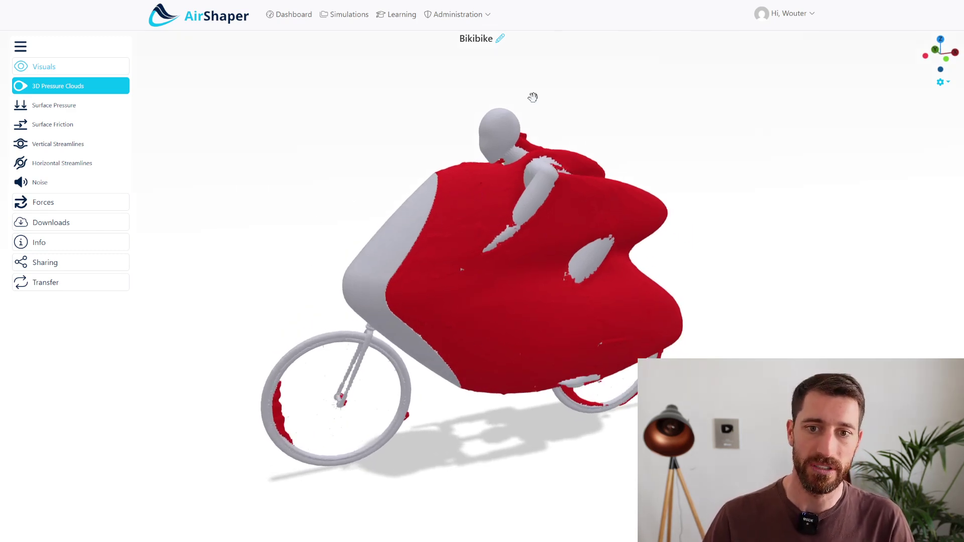
left_click_drag(490, 153, 412, 162)
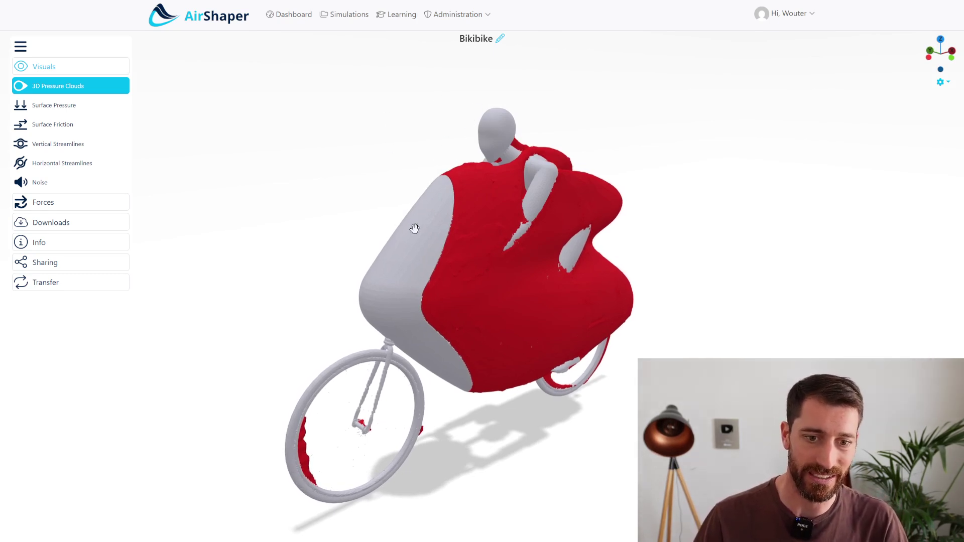
left_click_drag(413, 245, 665, 255)
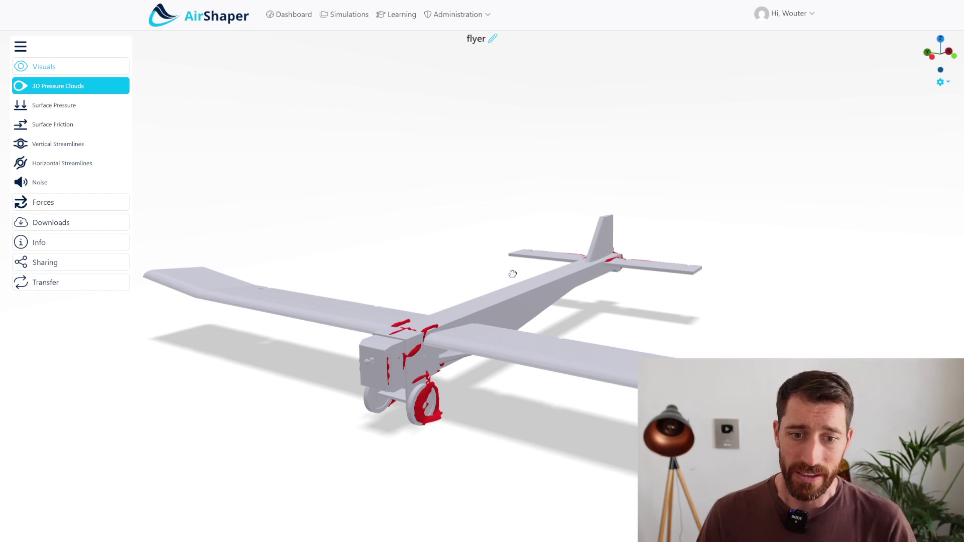
Examine the 3D pressure clouds around the nose, wing roots and wheels of the flyer model
left_click_drag(513, 277, 525, 288)
right_click_drag(525, 288, 450, 267)
scroll(442, 262, "up", 3)
left_click_drag(439, 261, 559, 274)
scroll(447, 321, "up", 2)
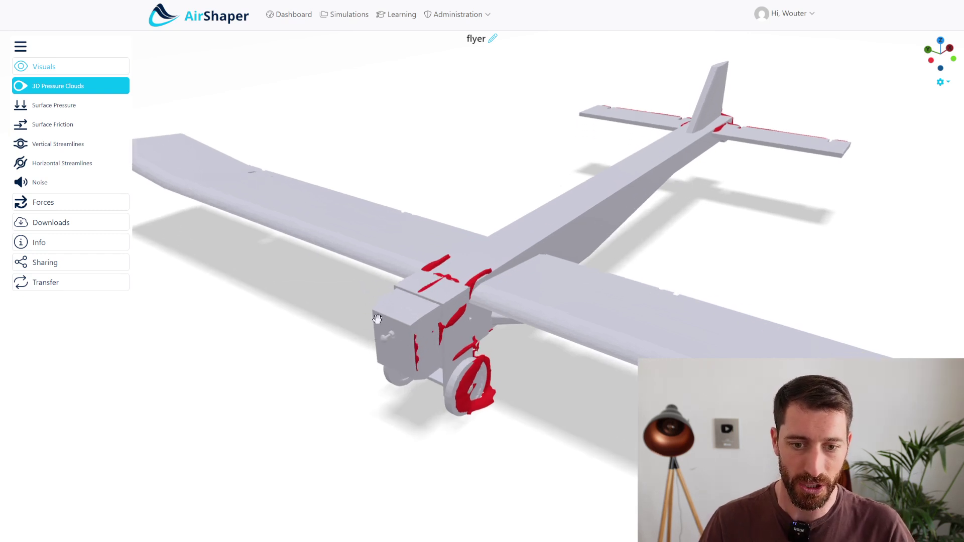
left_click_drag(475, 387, 466, 372)
left_click_drag(491, 333, 443, 338)
Show the surface pressure on the flyer model and examine its nose and front fuselage
left_click(97, 111)
left_click_drag(484, 274, 416, 282)
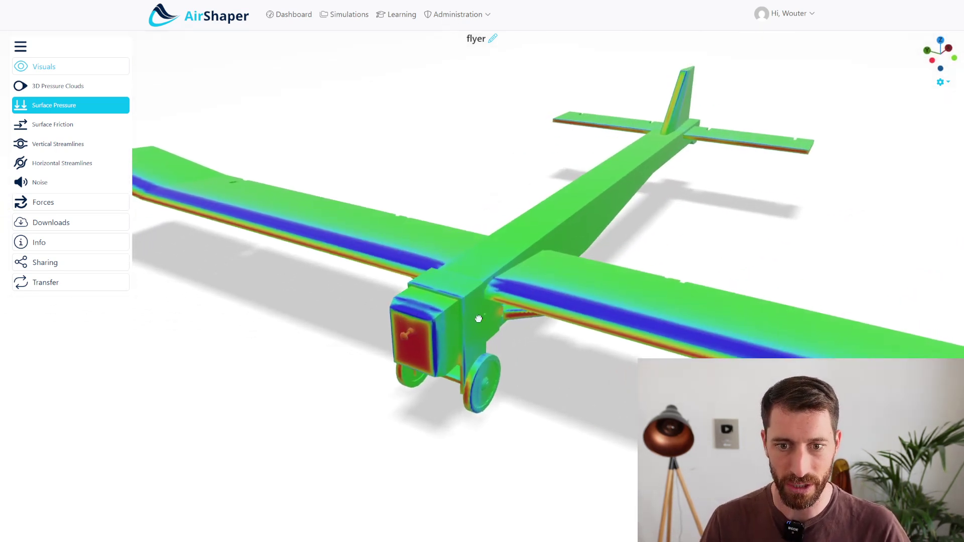
left_click_drag(472, 319, 712, 305)
Examine the surface pressure along the flyer's wing out to the tip, ending with the whole aircraft in view
left_click_drag(602, 318, 543, 87)
left_click_drag(592, 66, 635, 221)
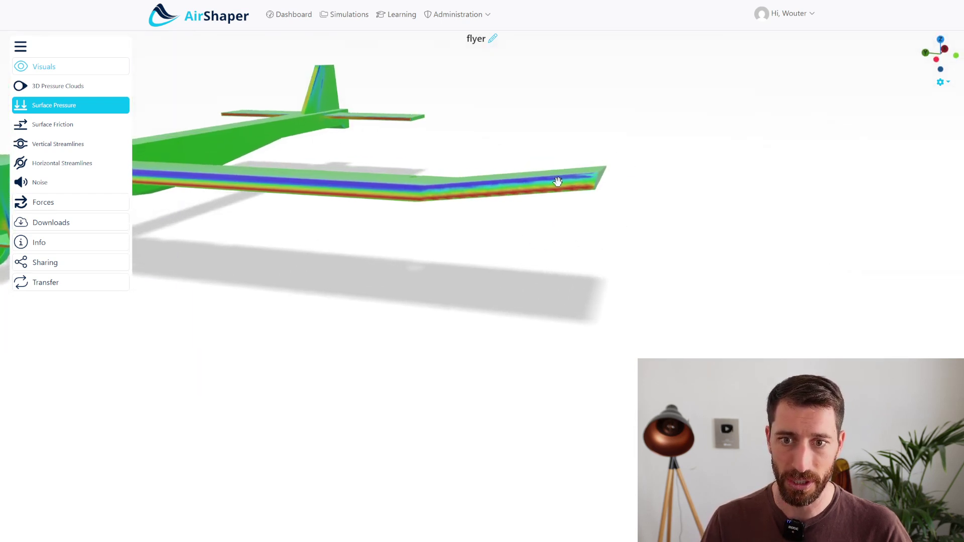
left_click_drag(557, 180, 484, 242)
left_click_drag(432, 215, 407, 256)
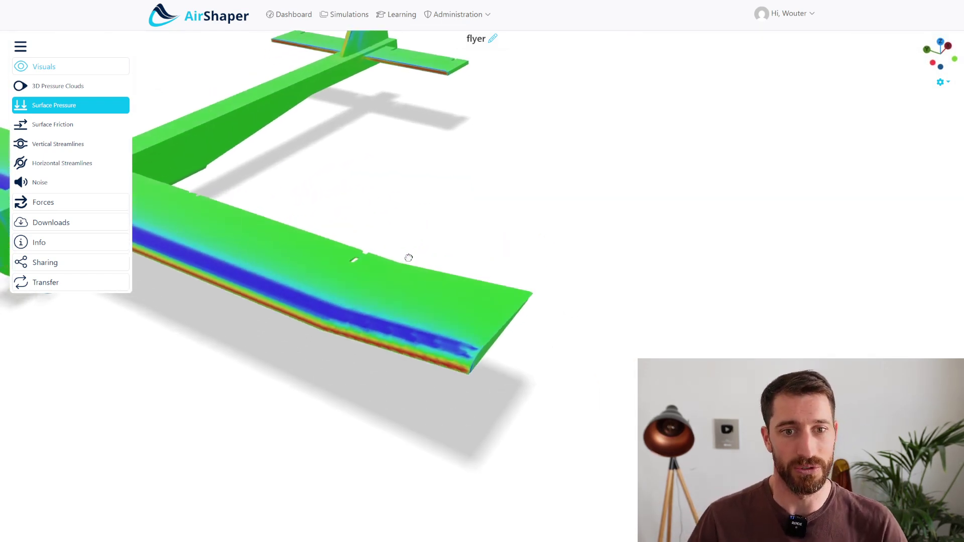
right_click_drag(347, 188, 409, 294)
scroll(404, 211, "down", 3)
scroll(335, 206, "down", 3)
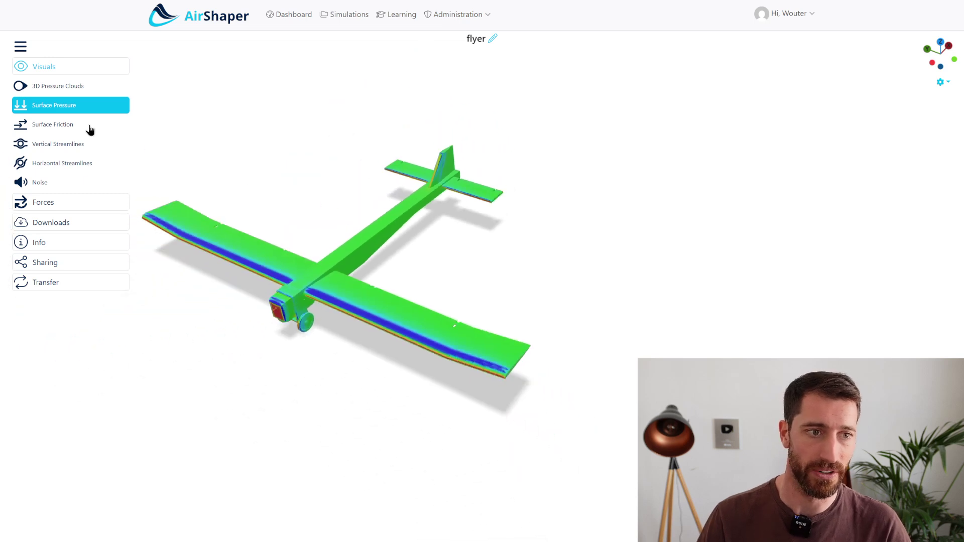
Show the flyer's 3D pressure clouds again and examine them around the tail fin, horizontal stabilizer and blunt rear end
left_click(60, 91)
left_click_drag(359, 230, 497, 220)
right_click_drag(497, 217, 445, 254)
scroll(426, 254, "up", 5)
left_click_drag(424, 253, 470, 320)
scroll(470, 321, "up", 5)
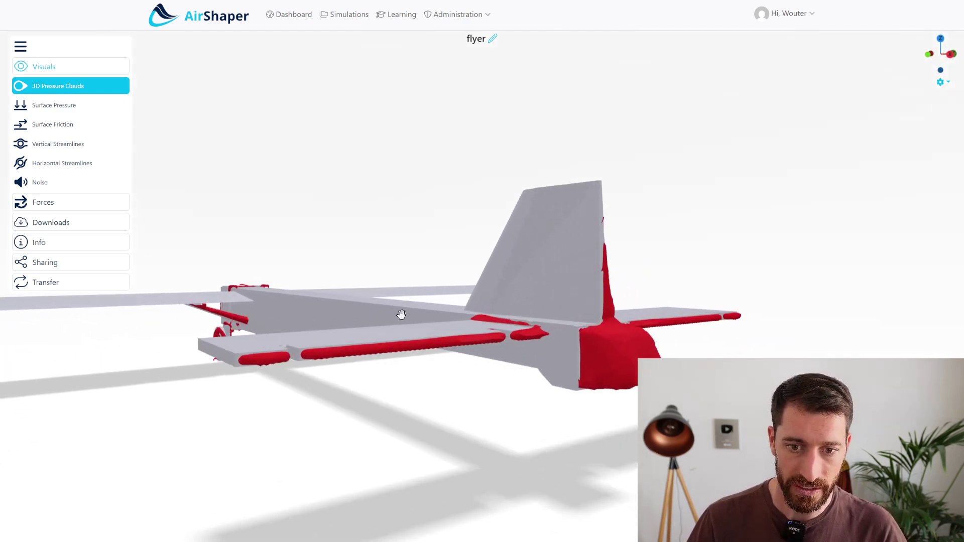
left_click_drag(402, 315, 471, 323)
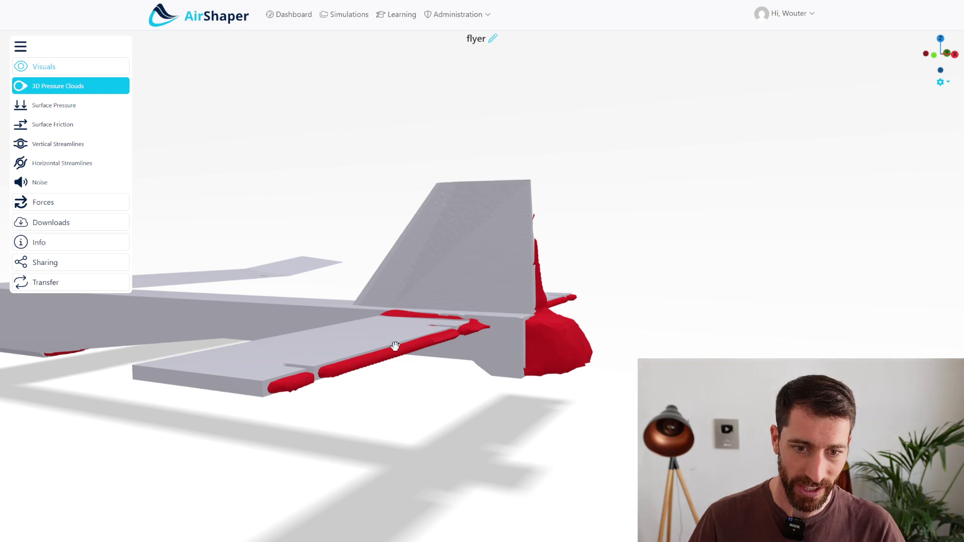
left_click_drag(416, 349, 380, 379)
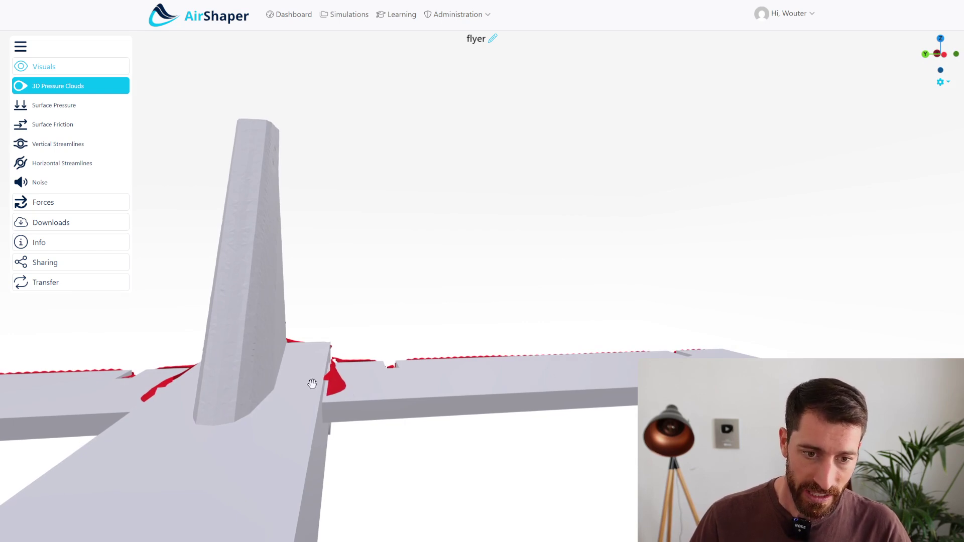
left_click_drag(309, 381, 450, 211)
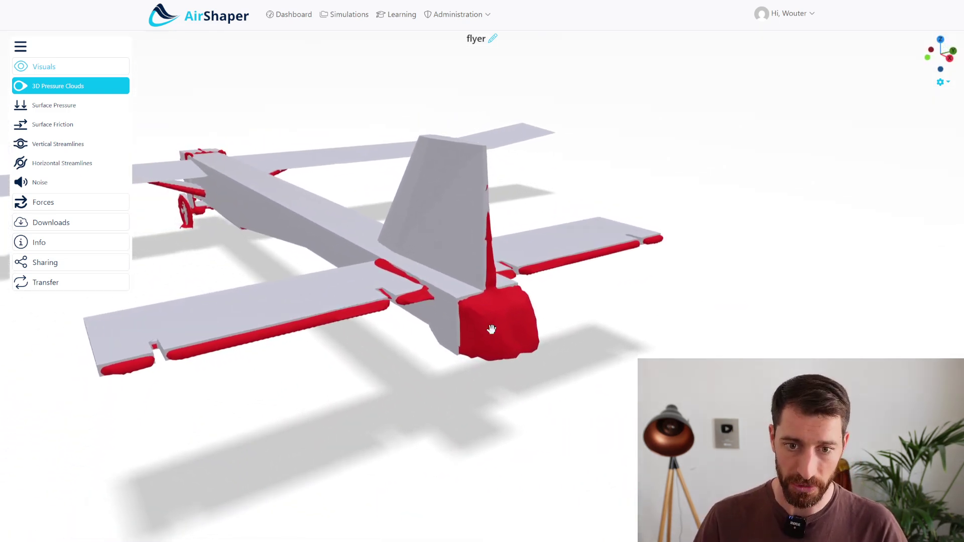
left_click_drag(533, 303, 441, 284)
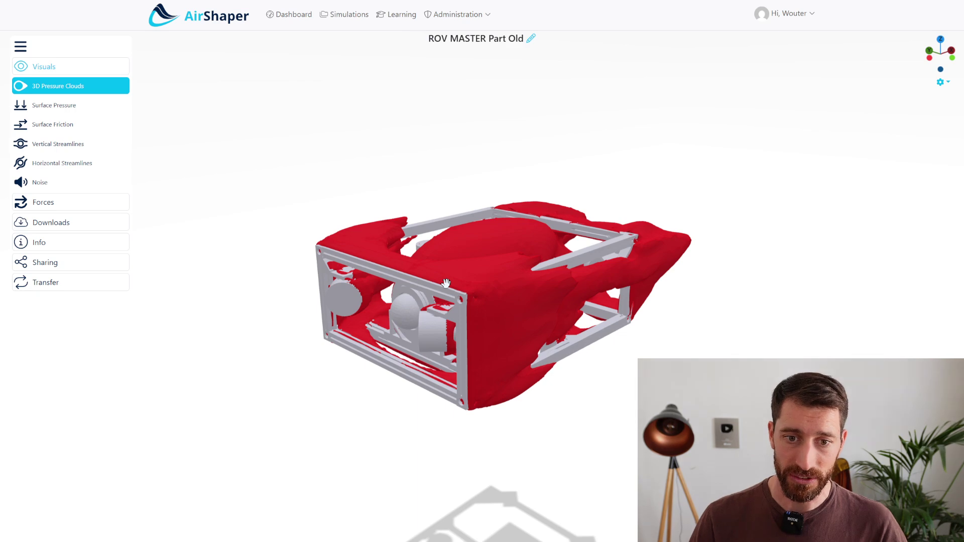
left_click_drag(446, 284, 506, 310)
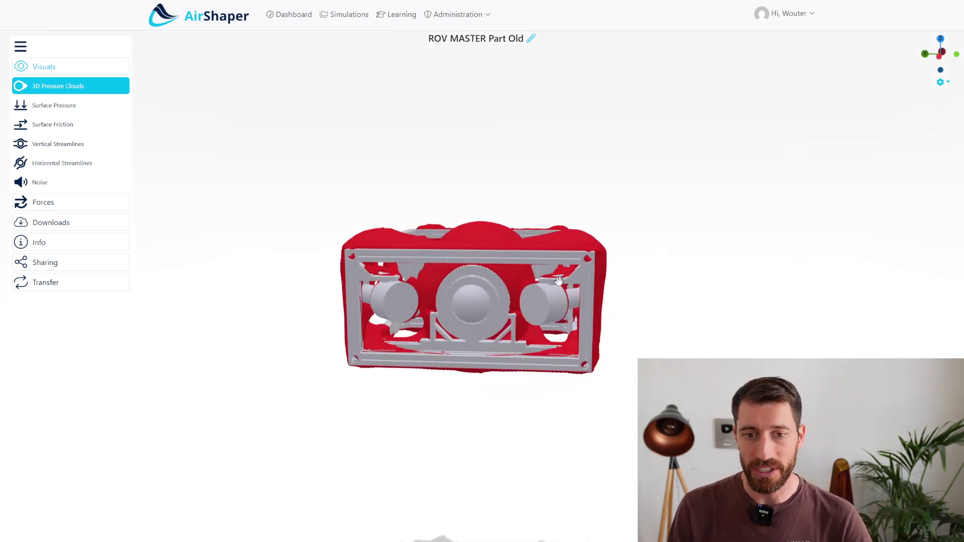
Examine the 3D pressure clouds around the frame and thrusters of the ROV MASTER Part Old model from above, front and side
left_click_drag(387, 276, 475, 170)
scroll(393, 328, "up", 4)
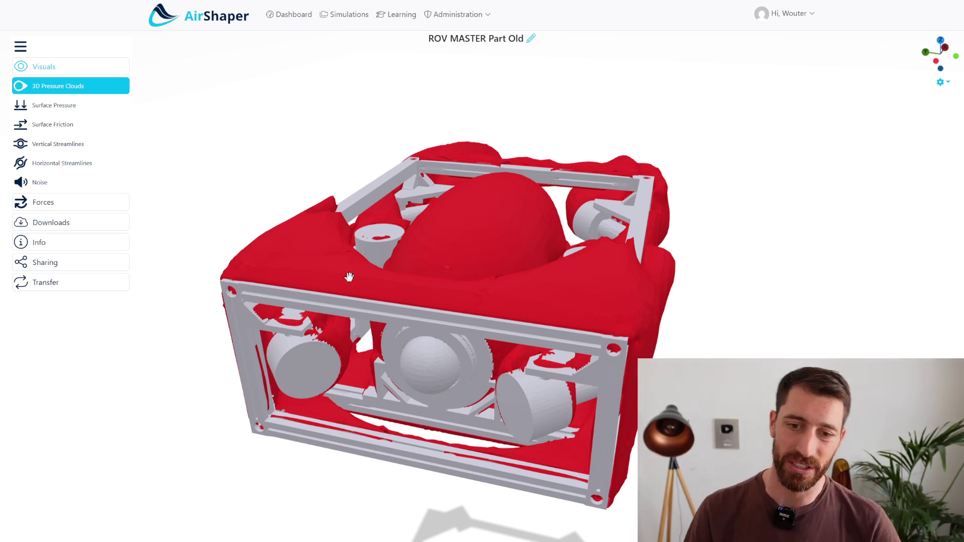
left_click_drag(352, 249, 408, 296)
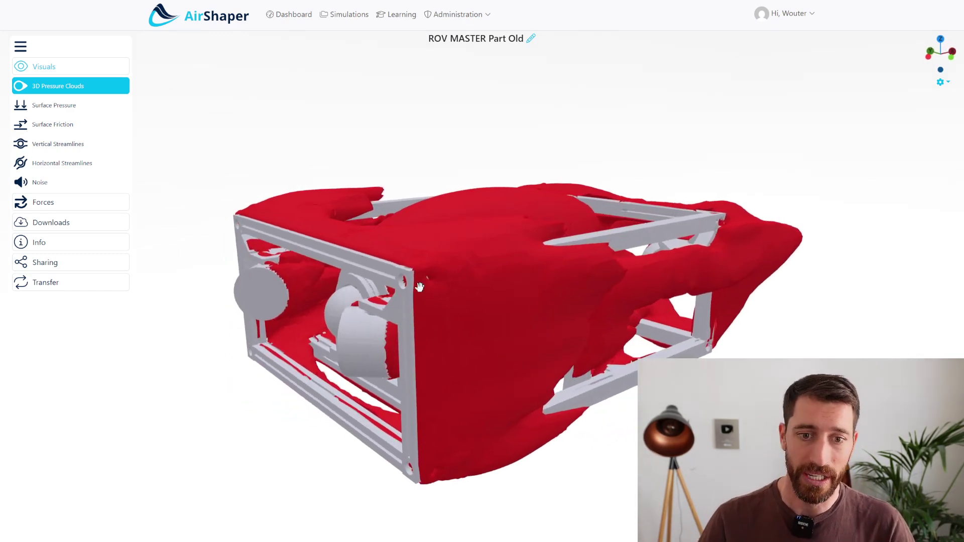
left_click_drag(397, 381, 518, 366)
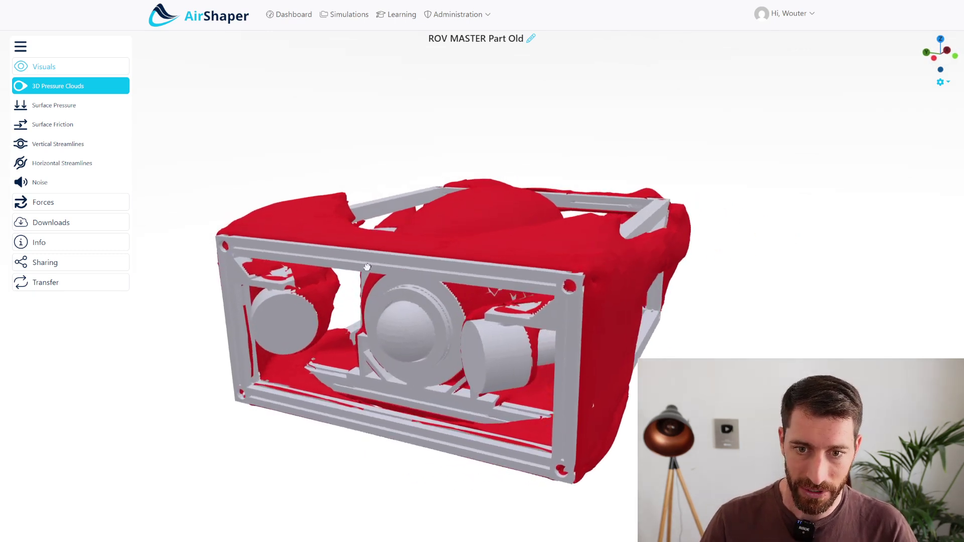
left_click_drag(326, 263, 482, 304)
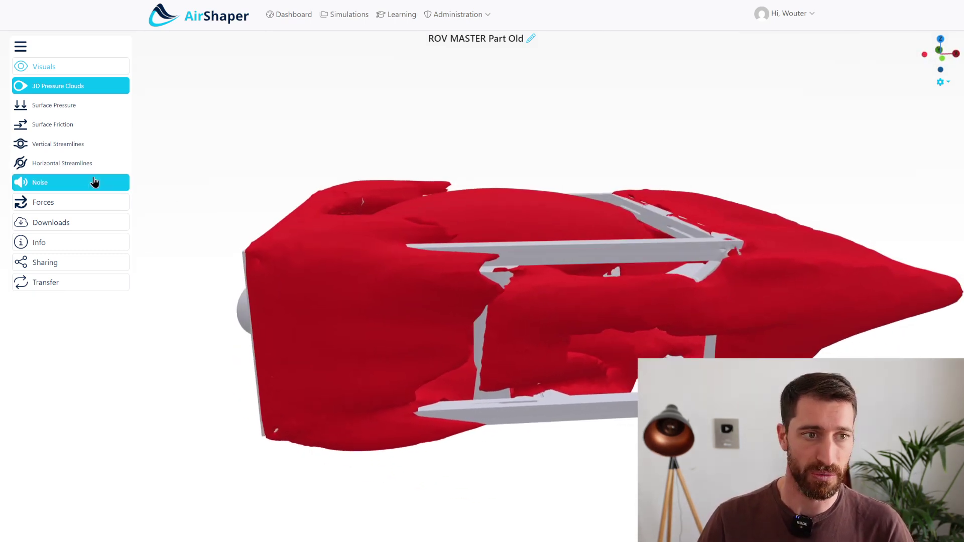
Show the surface friction on the ROV MASTER Part Old model and examine its frame and thrusters
left_click(50, 124)
left_click_drag(370, 189, 502, 232)
left_click_drag(541, 274, 585, 282)
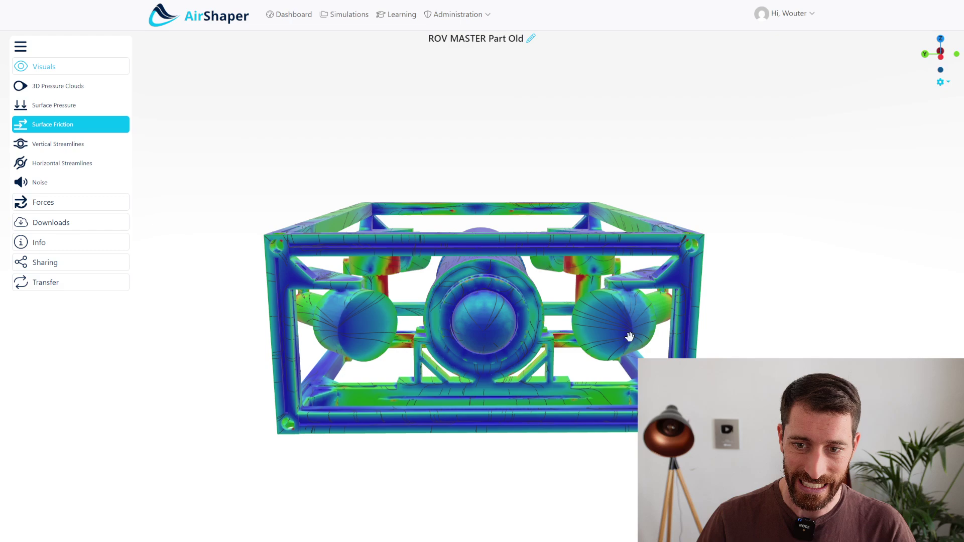
Review the ROV MASTER Part Old simulation's info settings and force results, viewing its frame at an angle with the force axes
left_click_drag(644, 332, 432, 253)
left_click_drag(545, 283, 334, 262)
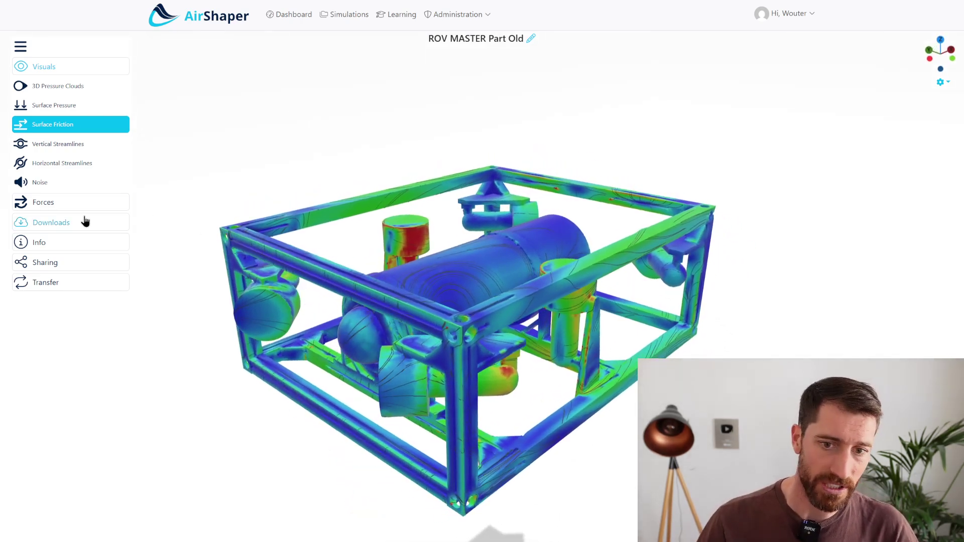
left_click(45, 243)
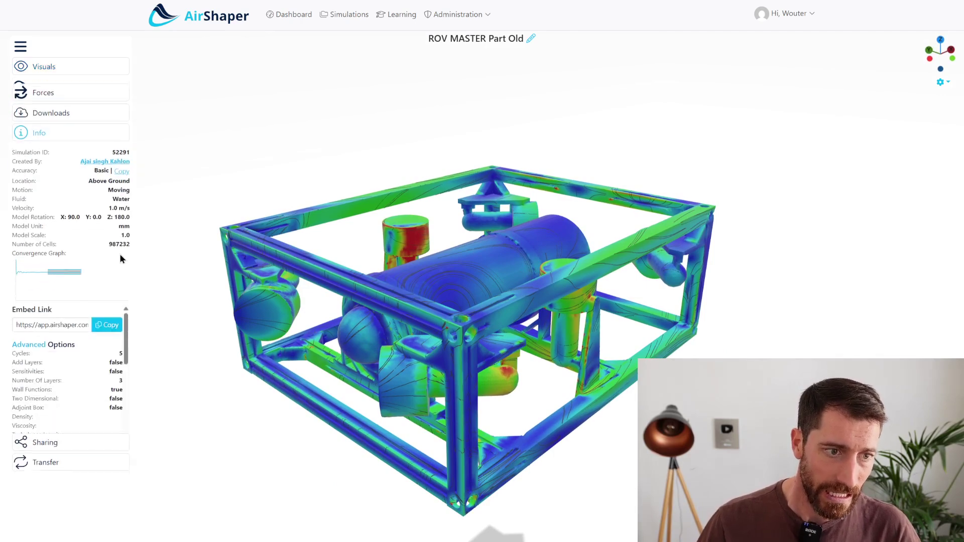
left_click(47, 87)
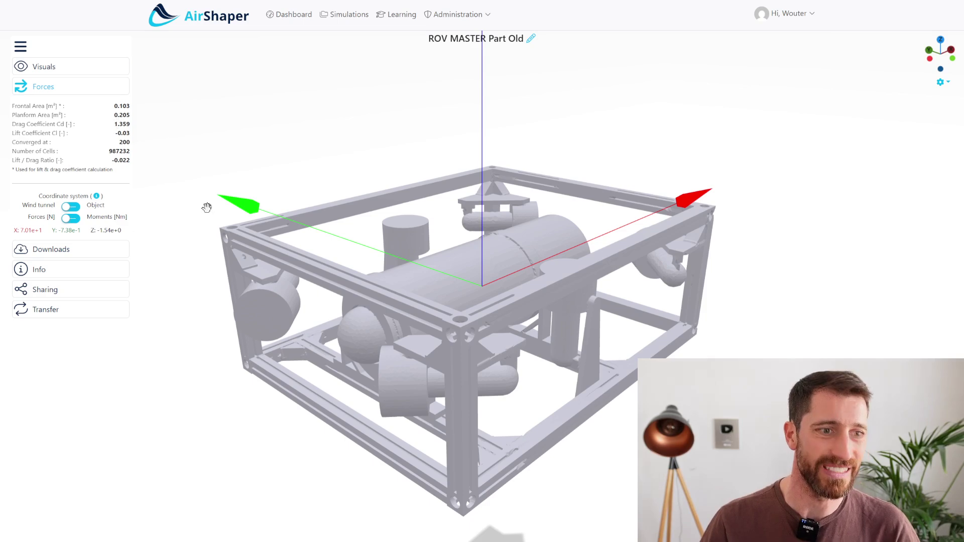
left_click_drag(343, 174, 316, 178)
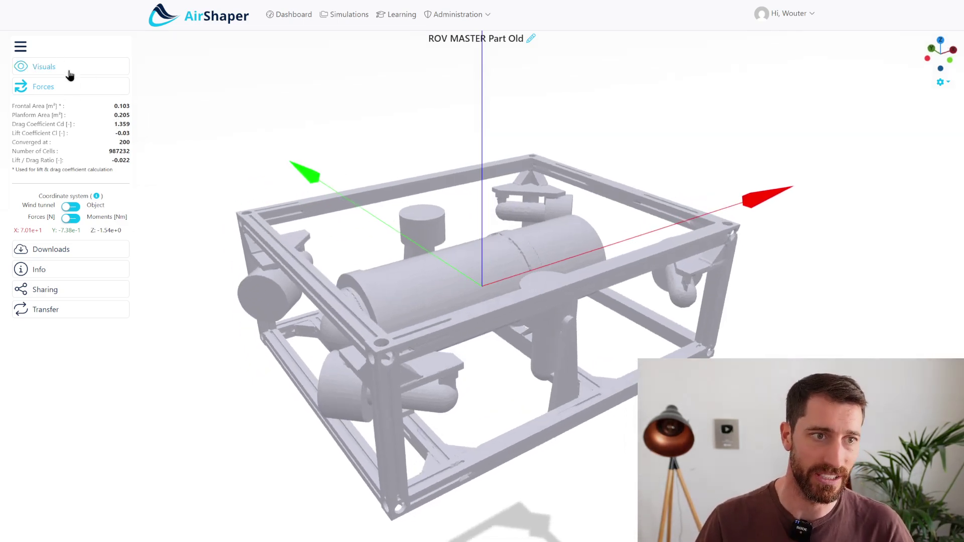
left_click(69, 73)
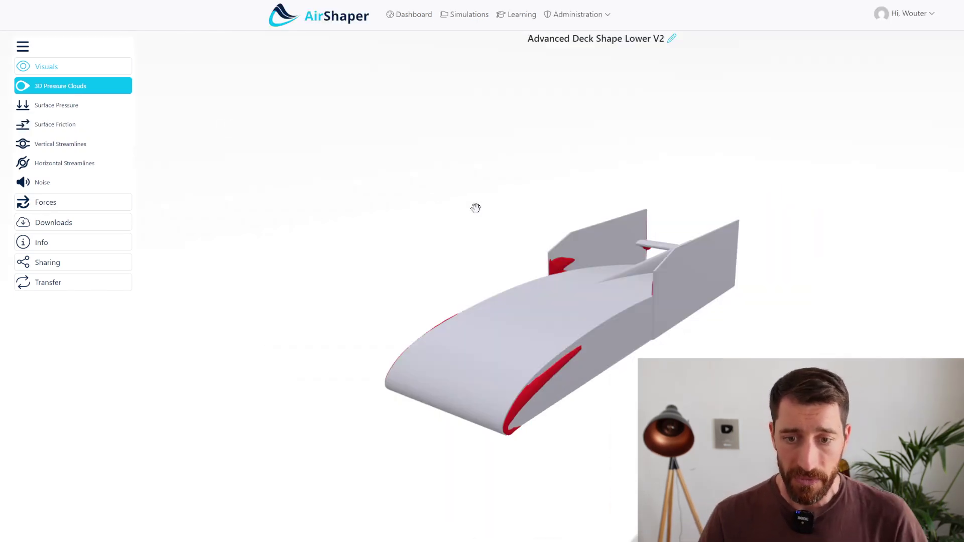
Examine the 3D pressure clouds on the Advanced Deck Shape Lower V2 model from the side, front and above
left_click_drag(487, 223, 373, 261)
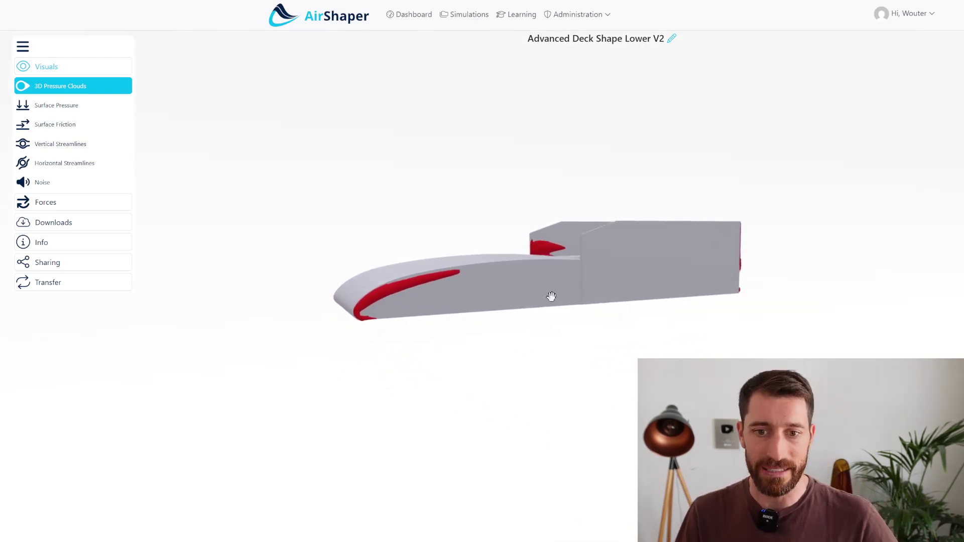
left_click_drag(548, 296, 351, 281)
left_click_drag(581, 297, 530, 225)
left_click(100, 164)
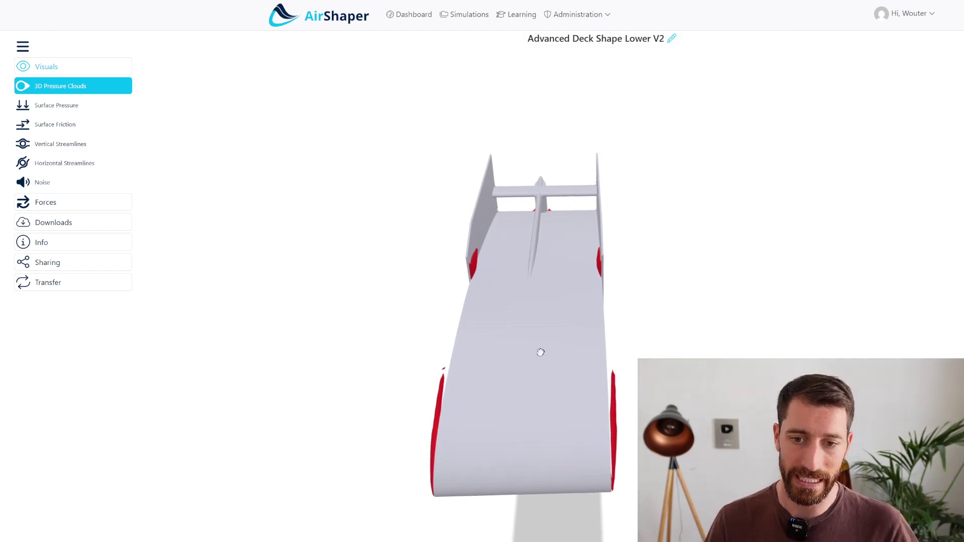
left_click_drag(222, 246, 483, 344)
Show the surface pressure on the Advanced Deck Shape Lower V2 model and examine its nose and side edges
left_click(83, 106)
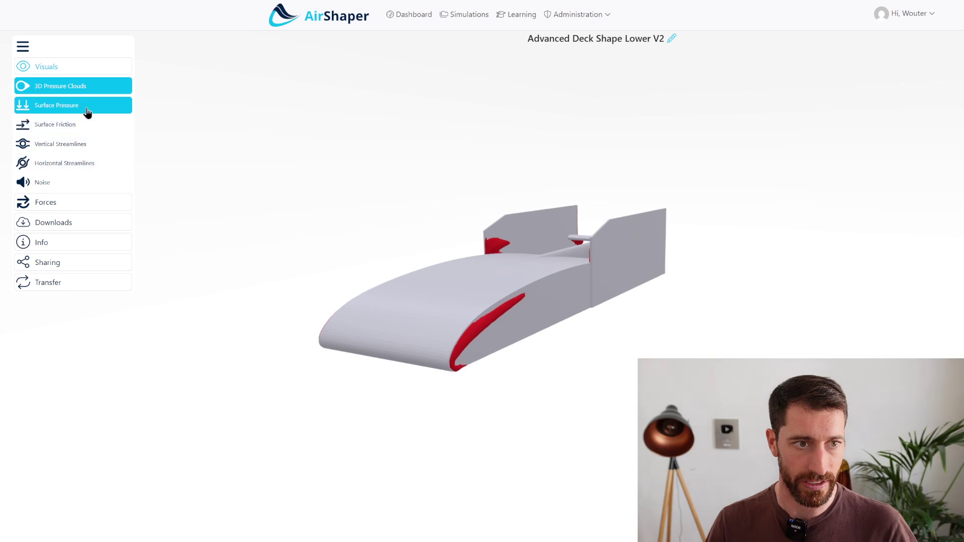
left_click_drag(386, 284, 510, 342)
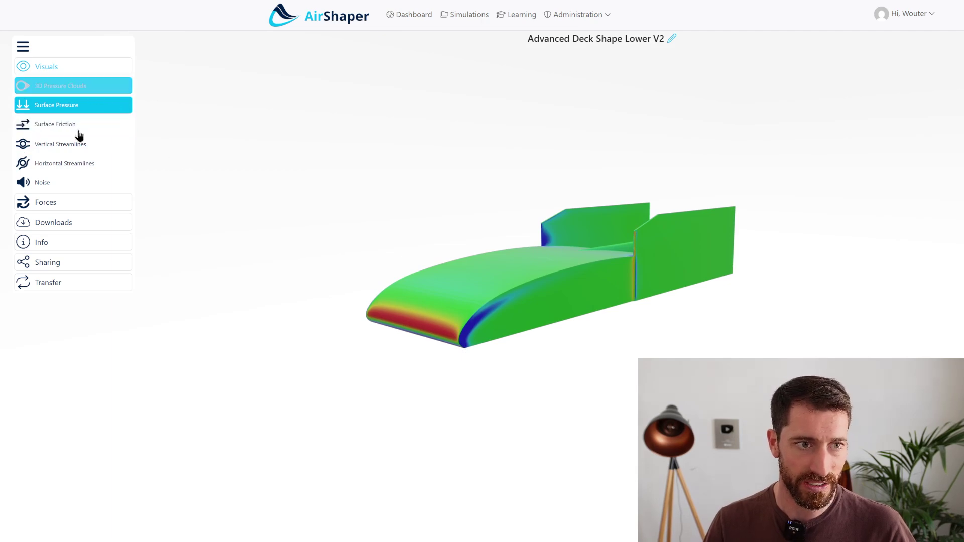
Show the horizontal streamlines around the Advanced Deck Shape Lower V2 model and examine the flow over its deck and side edges
left_click(65, 163)
left_click_drag(476, 195, 322, 390)
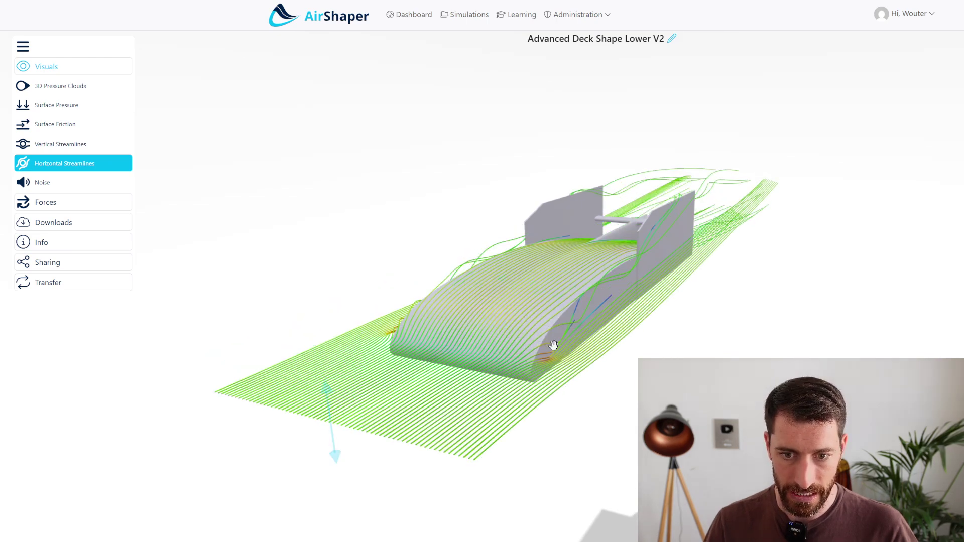
scroll(552, 346, "up", 5)
left_click_drag(514, 356, 456, 439)
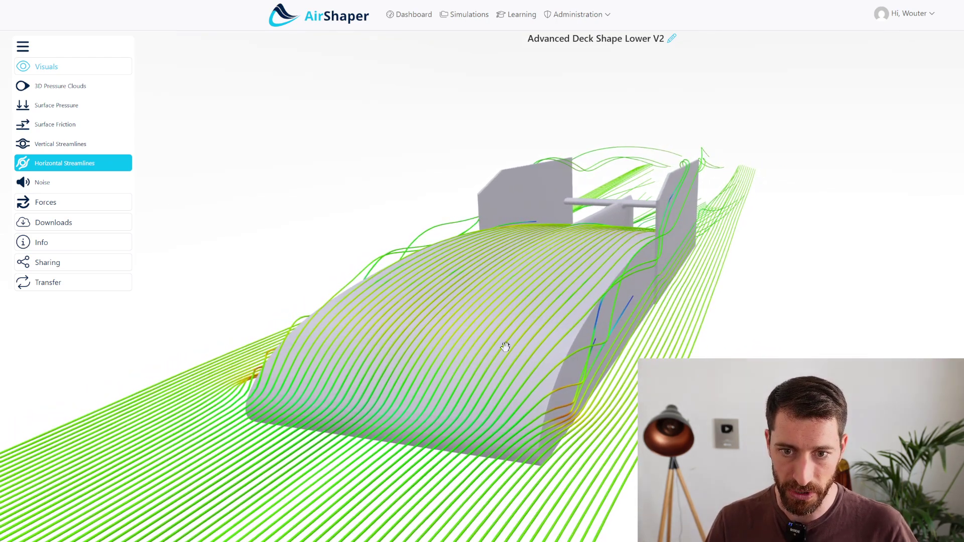
left_click_drag(505, 347, 536, 336)
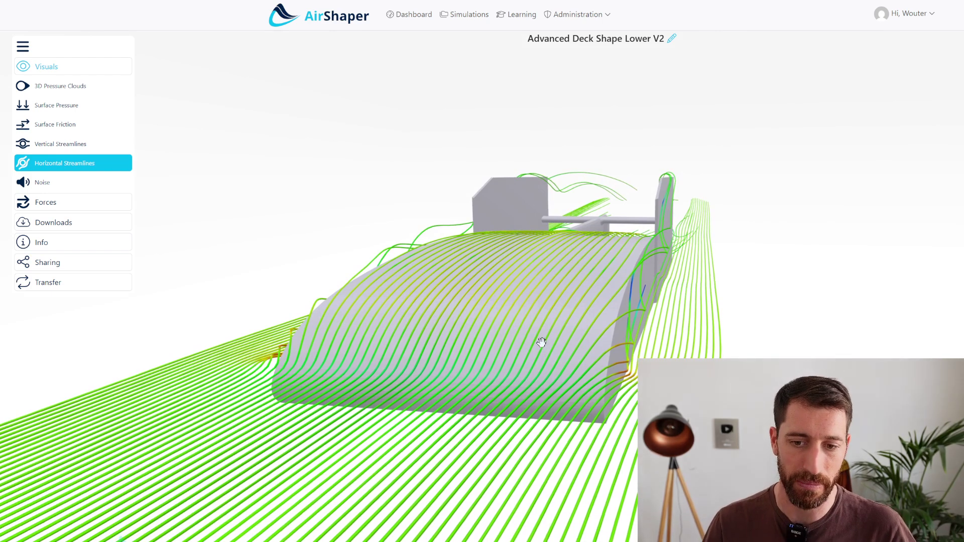
left_click_drag(566, 399, 593, 367)
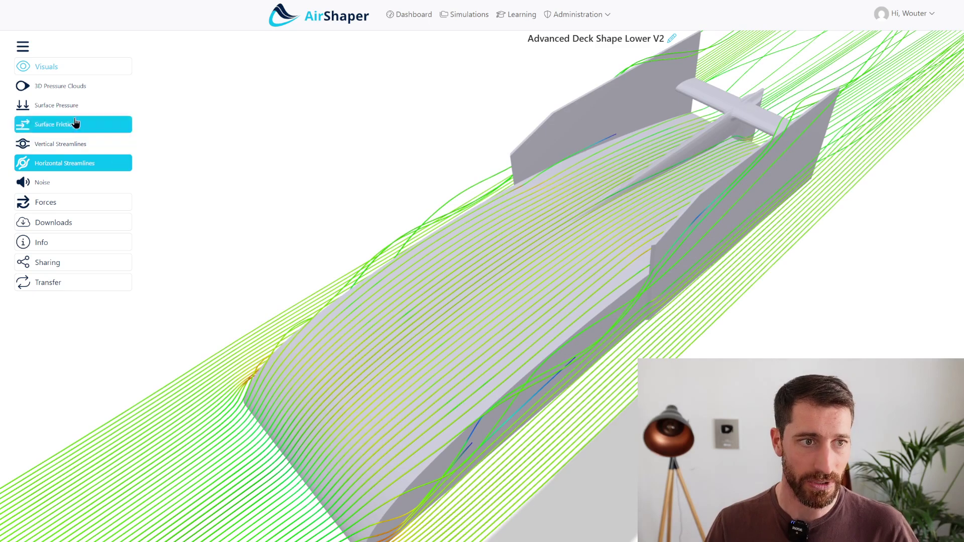
Show the deck model's 3D pressure clouds again and examine the front edges and rear fins from above
left_click(60, 86)
left_click_drag(431, 159, 397, 204)
scroll(638, 360, "up", 3)
left_click_drag(577, 212, 618, 371)
scroll(622, 373, "up", 3)
scroll(622, 372, "up", 2)
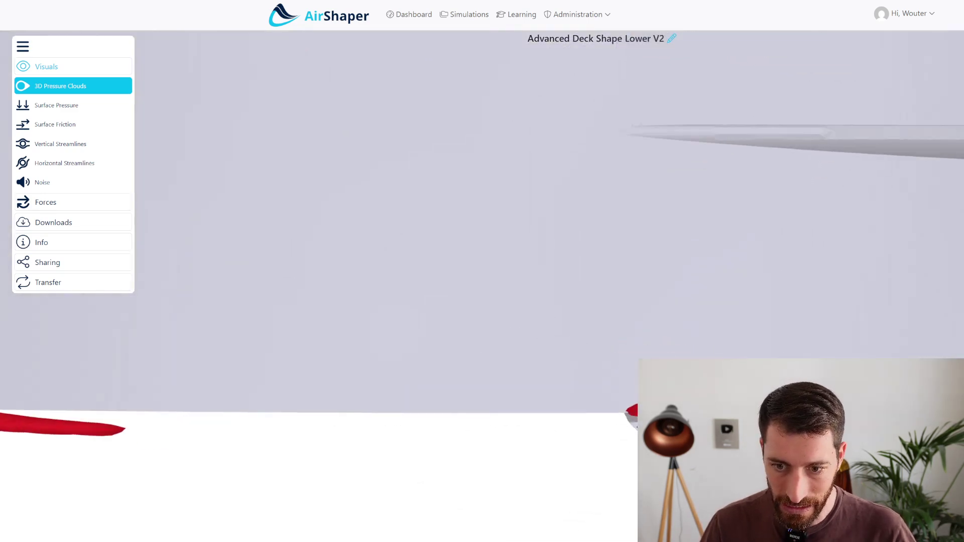
scroll(529, 344, "down", 5)
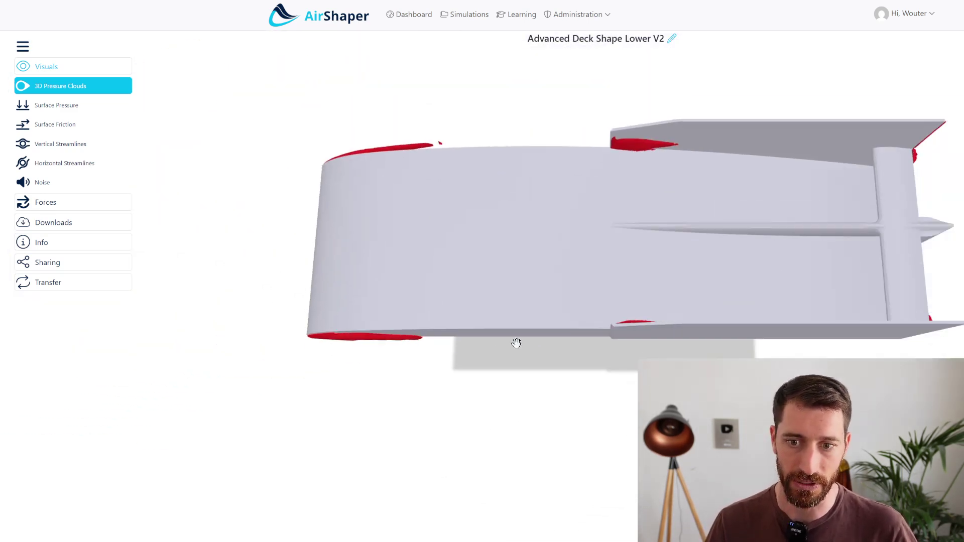
Examine the deck's pressure clouds along its front side edges and rear fins in an angled overall view
left_click_drag(490, 335, 506, 271)
left_click_drag(466, 388, 556, 147)
left_click_drag(637, 343, 548, 328)
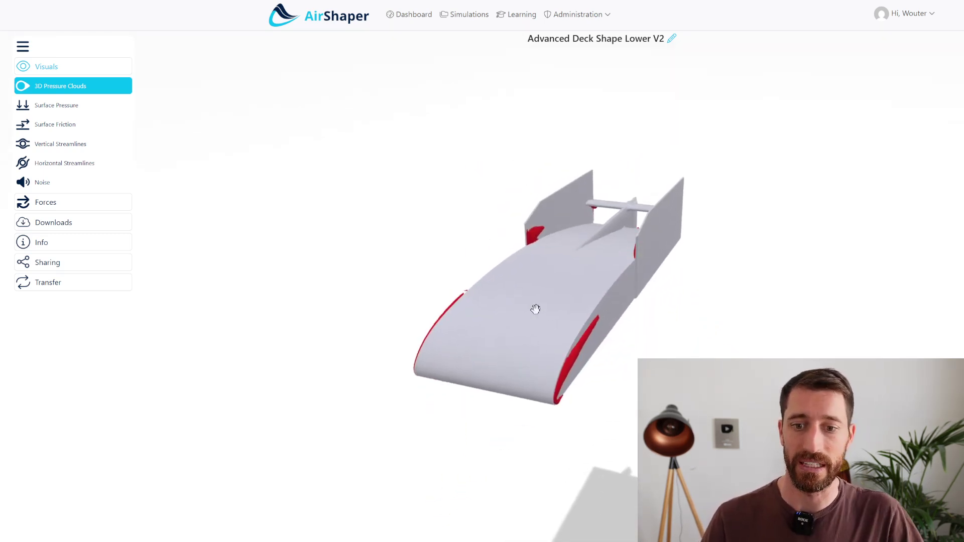
left_click_drag(556, 321, 563, 280)
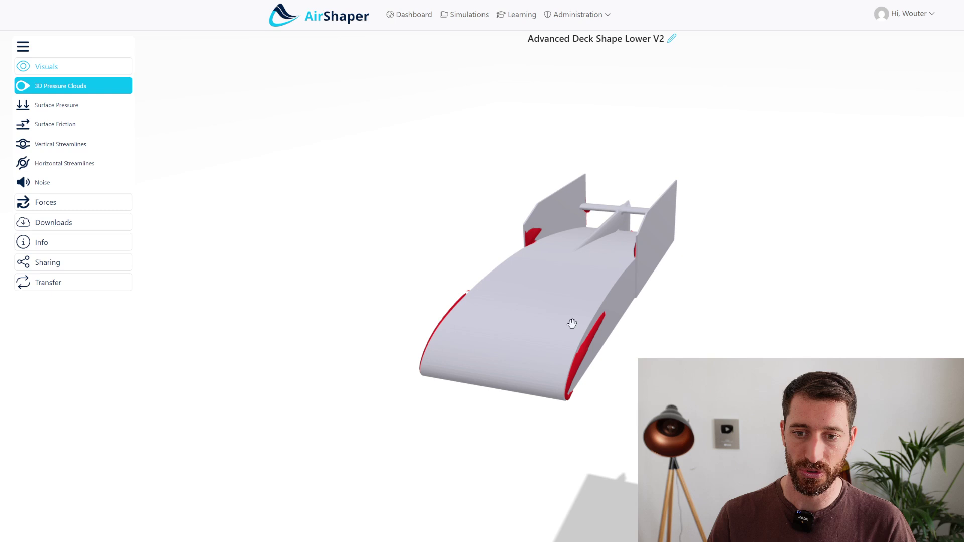
left_click_drag(602, 271, 576, 319)
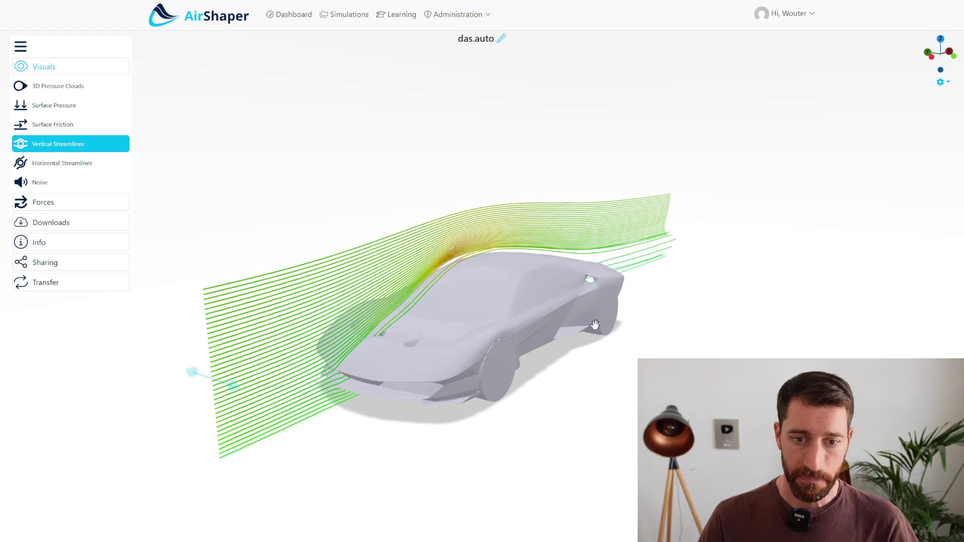
Examine the vertical streamlines over and beneath the das.auto car from the front, low at the wheels, and from the side
left_click_drag(595, 325, 524, 376)
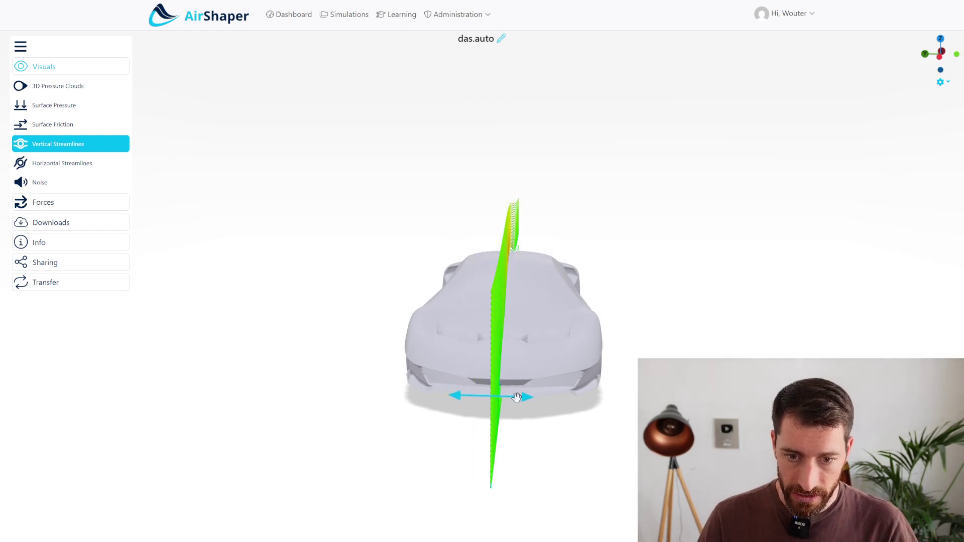
left_click_drag(582, 364, 483, 316)
scroll(457, 338, "up", 5)
left_click_drag(690, 325, 721, 259)
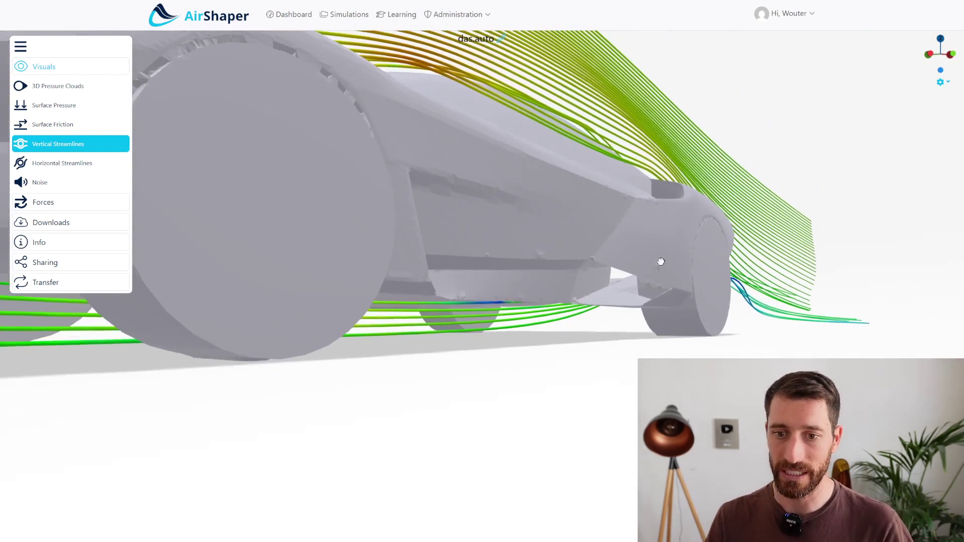
left_click_drag(596, 296, 556, 268)
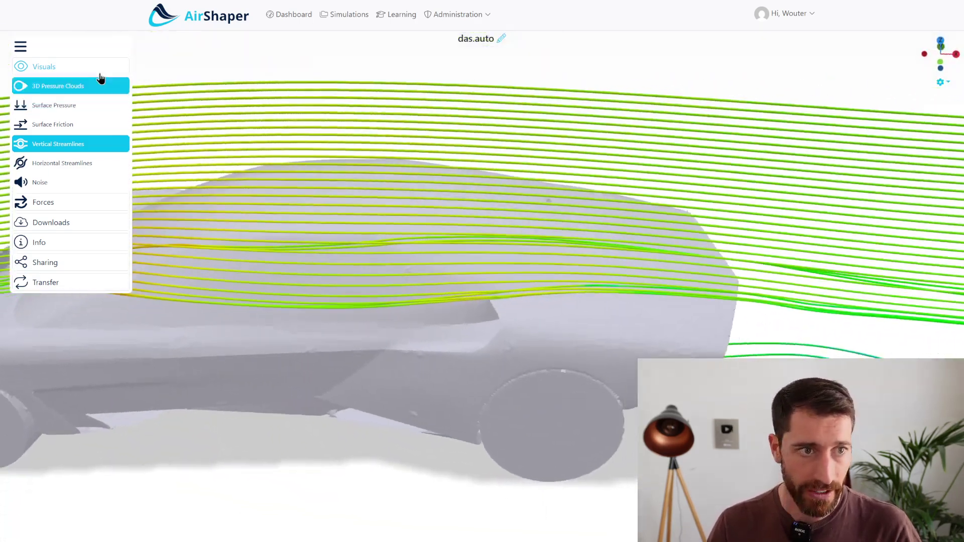
Show the 3D pressure clouds on the das.auto car and examine them around the body
left_click(75, 86)
left_click_drag(258, 127, 334, 190)
left_click_drag(417, 259, 501, 280)
scroll(367, 176, "down", 5)
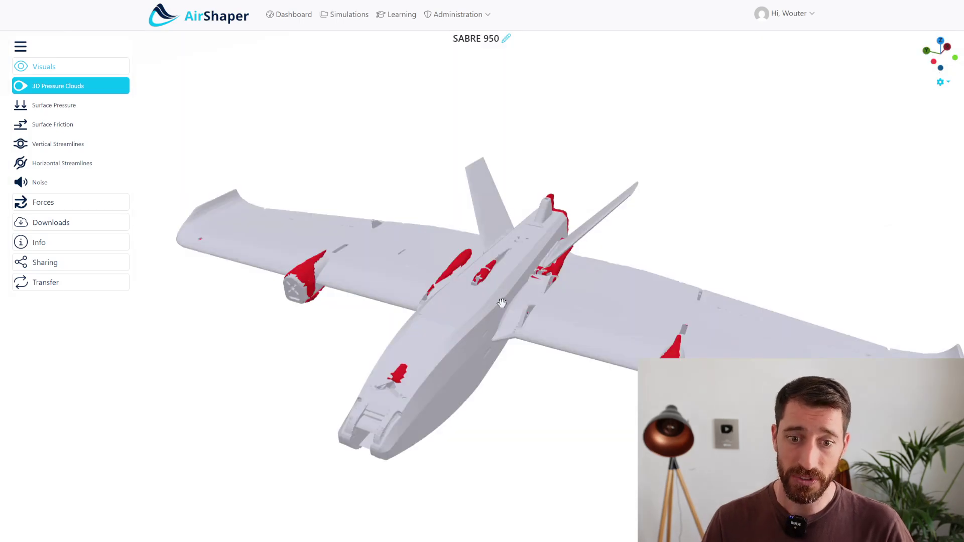
Examine the 3D pressure clouds on the SABRE 950 around the motor pods and the gap at the wing root
left_click_drag(502, 302, 533, 312)
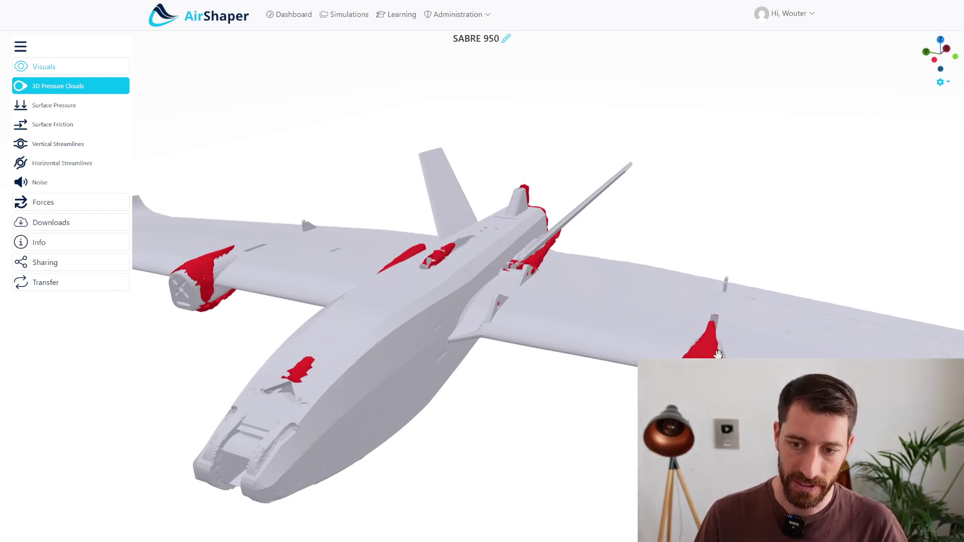
left_click_drag(715, 350, 702, 361)
left_click_drag(597, 372, 427, 290)
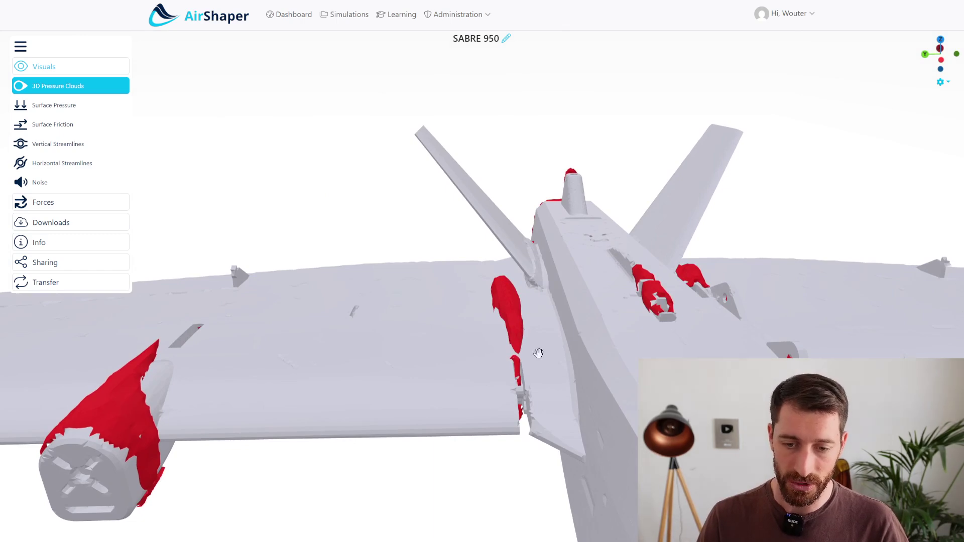
left_click_drag(508, 426, 483, 350)
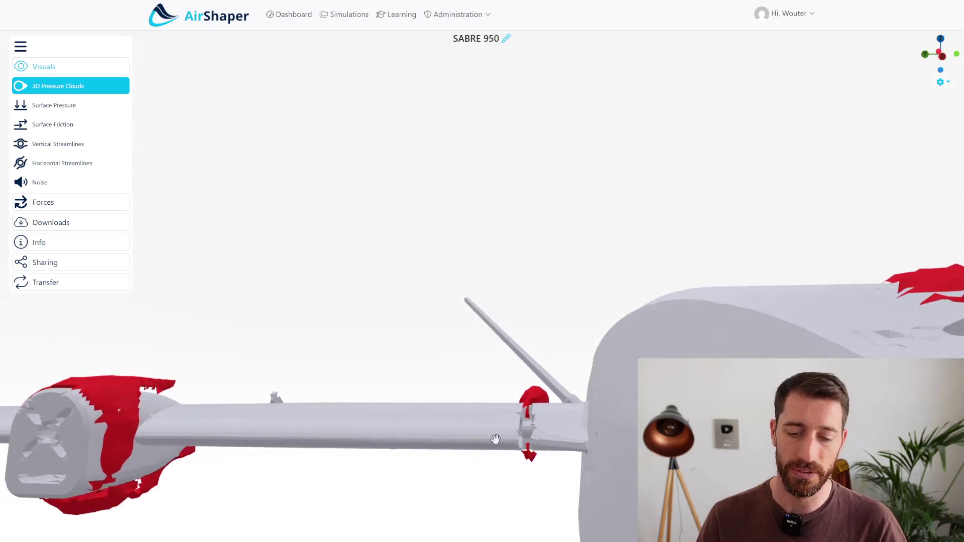
left_click_drag(495, 418, 529, 389)
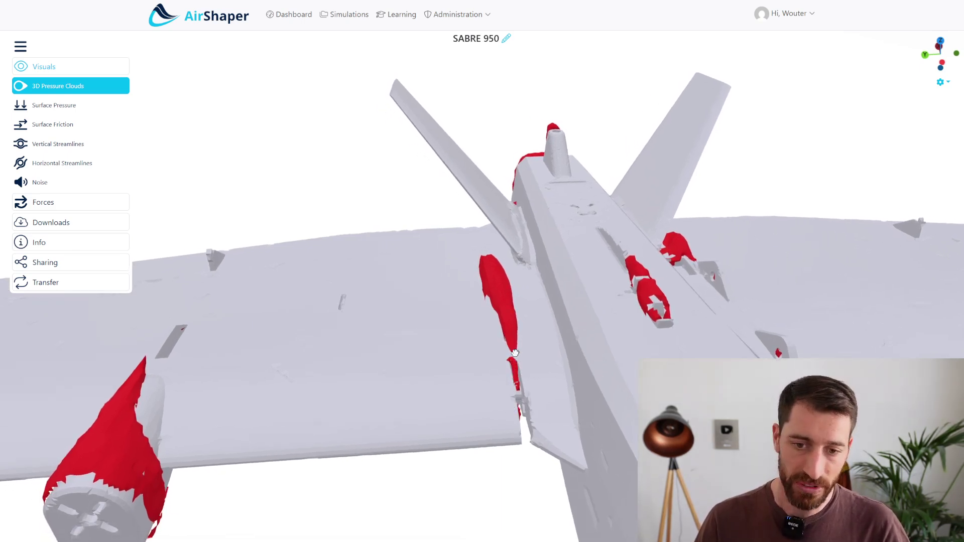
left_click_drag(518, 351, 509, 383)
Examine the SABRE 950's pressure clouds along the wing and under the nose from a low front view
left_click_drag(437, 346, 560, 394)
scroll(462, 370, "up", 4)
scroll(552, 393, "down", 4)
scroll(551, 392, "down", 4)
left_click_drag(485, 274, 622, 274)
left_click_drag(636, 338, 622, 328)
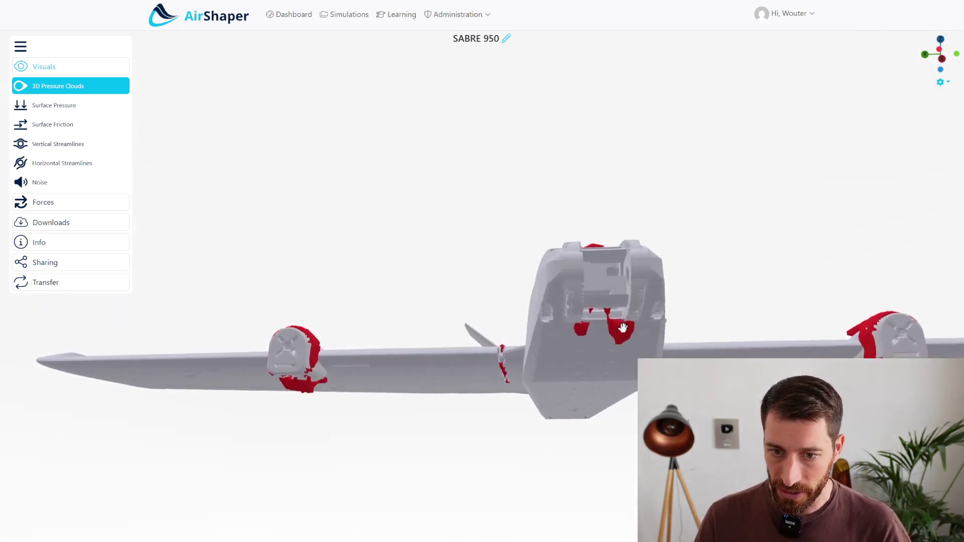
Examine the SABRE 950's pressure clouds on the upper fuselage, tail fins and blunt rear end
left_click_drag(641, 289, 492, 366)
scroll(575, 324, "up", 3)
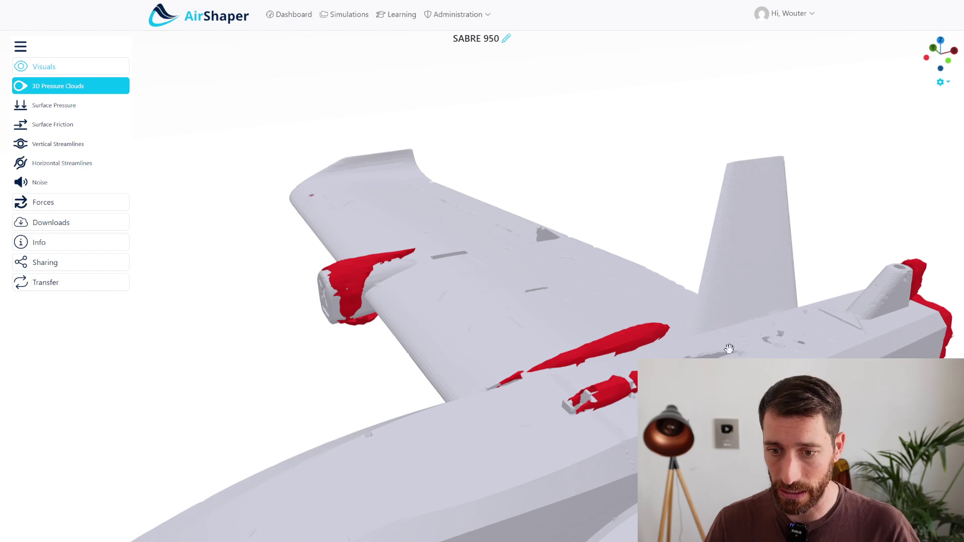
left_click_drag(616, 382, 594, 399)
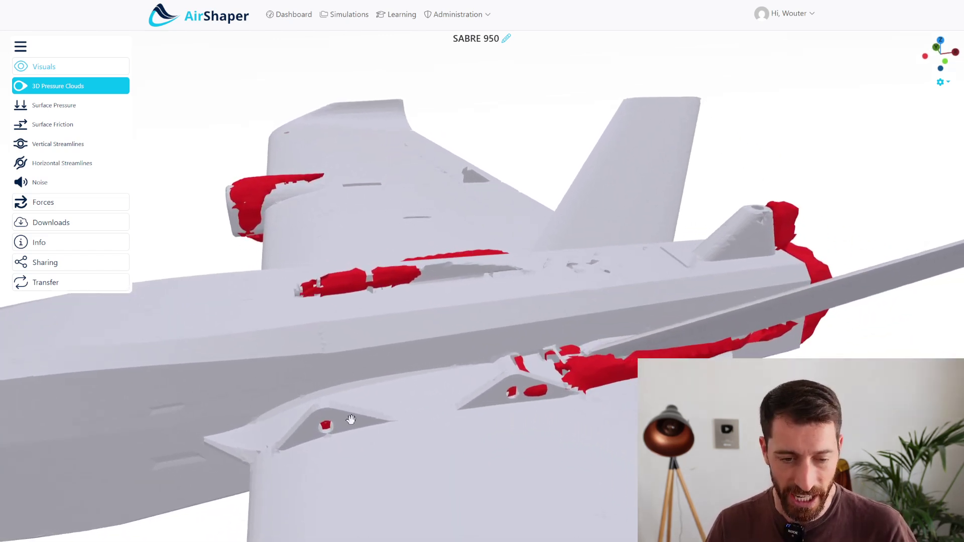
left_click_drag(616, 368, 494, 371)
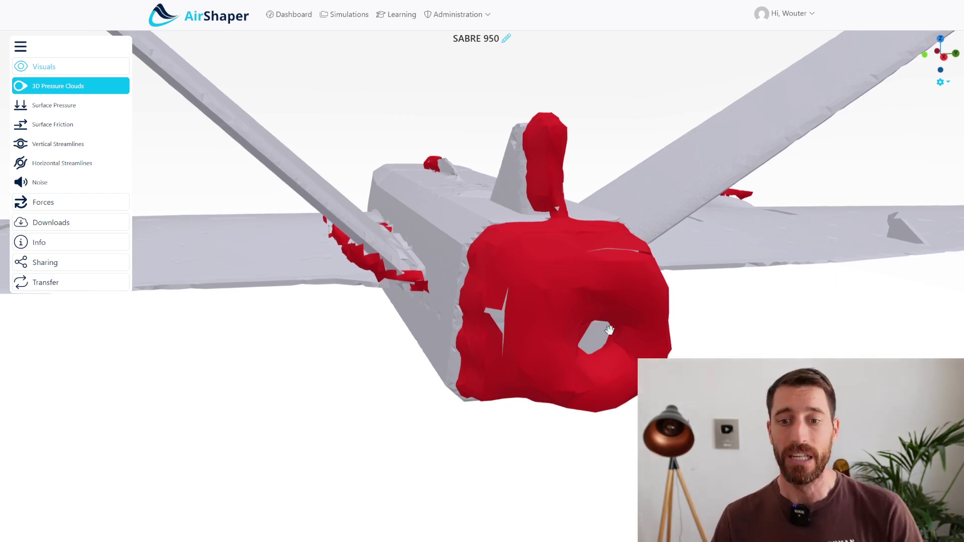
left_click_drag(515, 290, 591, 238)
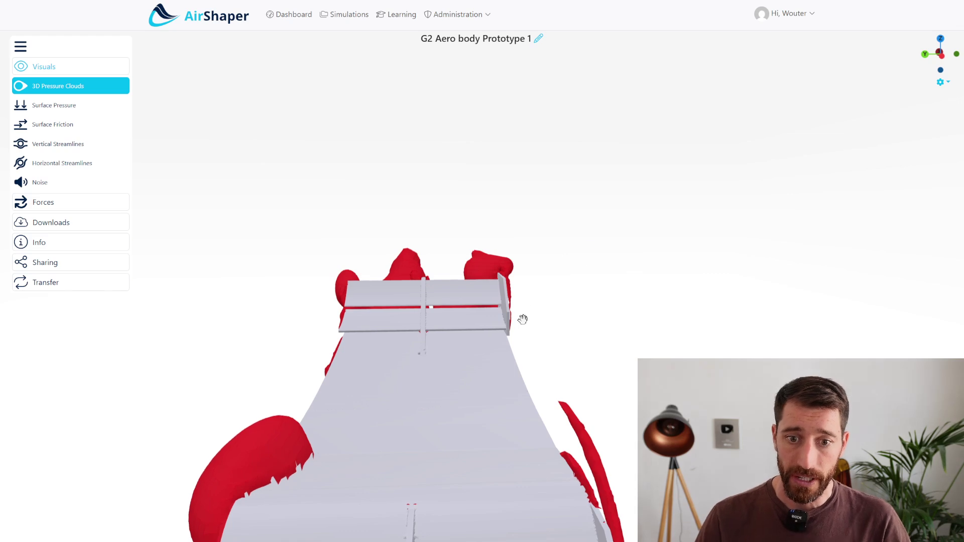
left_click_drag(520, 318, 678, 291)
Show the surface pressure on the G2 Aero body Prototype 1 and examine its front wing elements
left_click(83, 121)
left_click(76, 108)
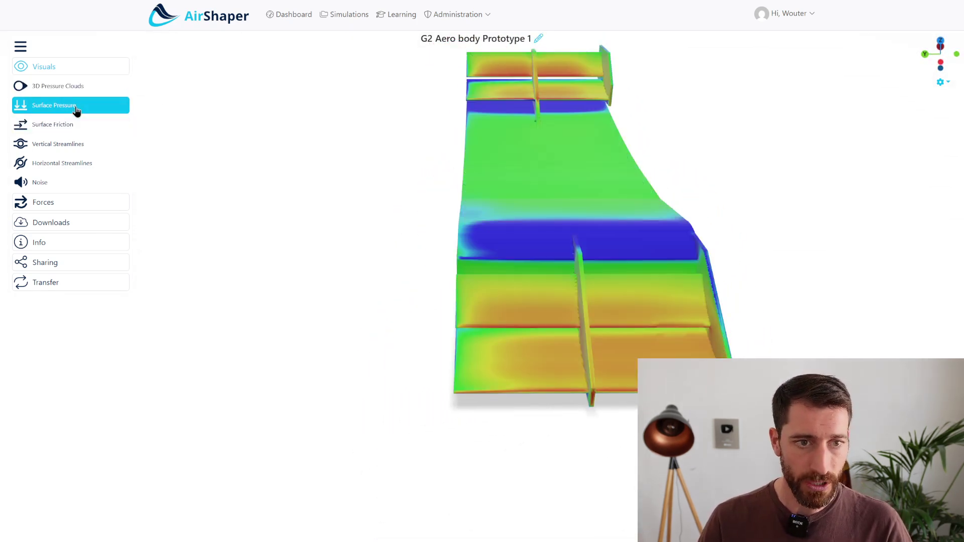
left_click_drag(490, 236, 458, 396)
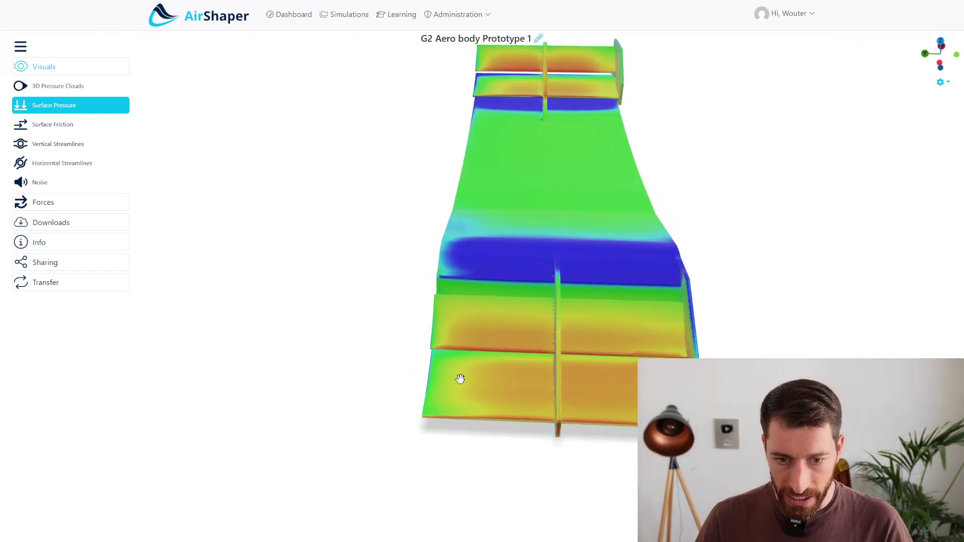
scroll(466, 376, "up", 5)
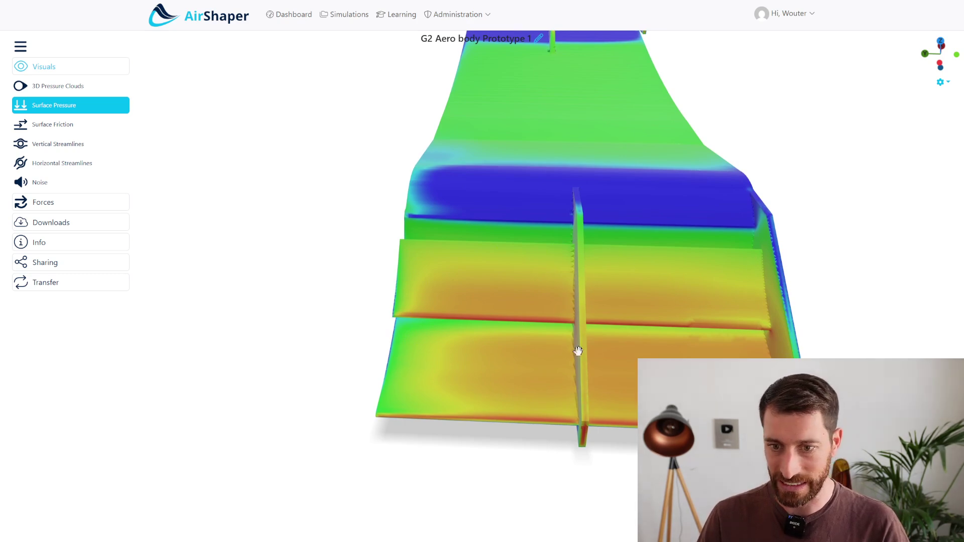
left_click_drag(591, 383, 606, 406)
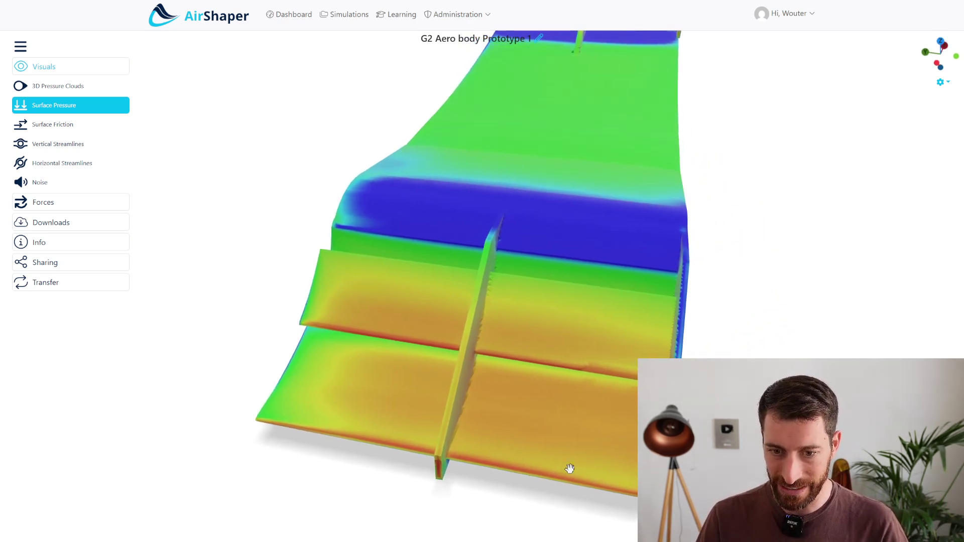
left_click_drag(671, 402, 674, 369)
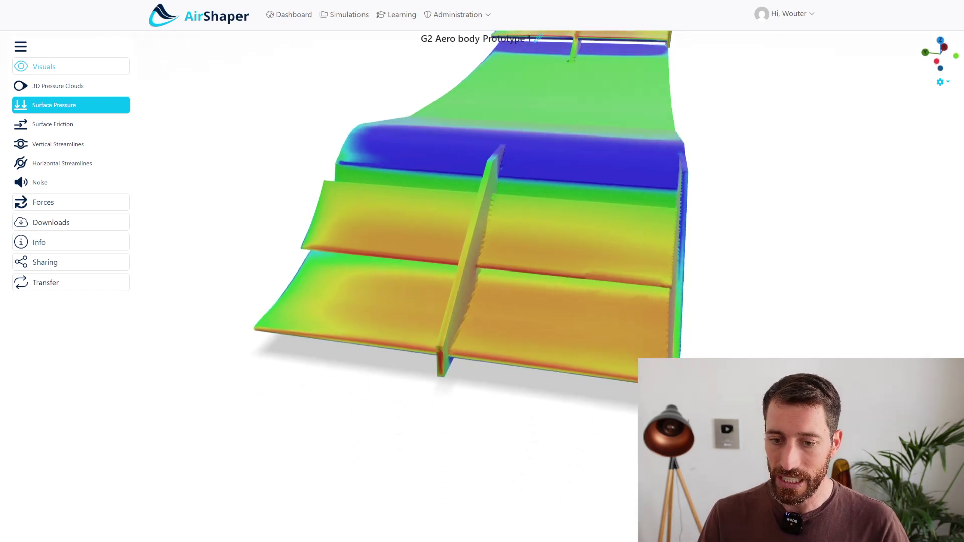
left_click_drag(680, 234, 537, 343)
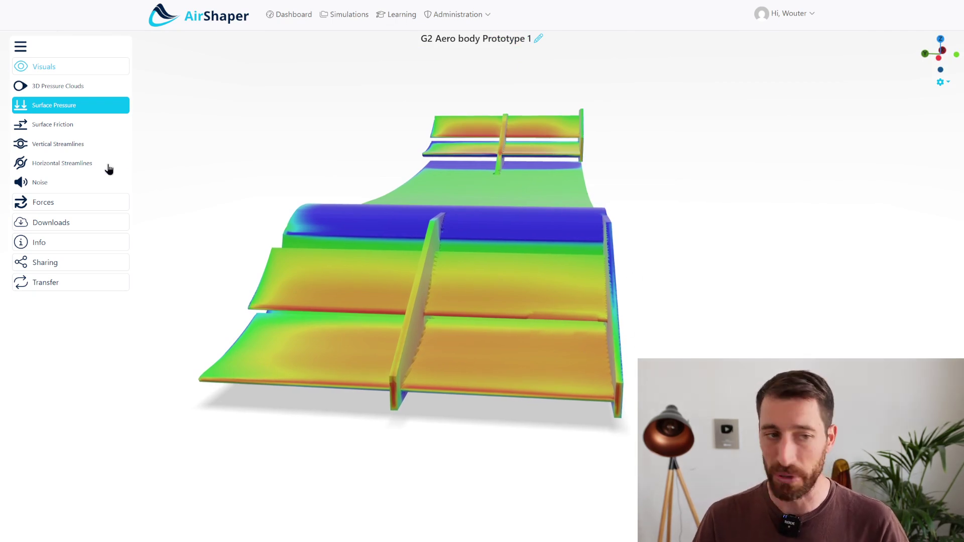
Show the 3D pressure clouds on the G2 Aero body and examine them around the front wing and side edges
left_click(60, 90)
left_click_drag(519, 326, 512, 303)
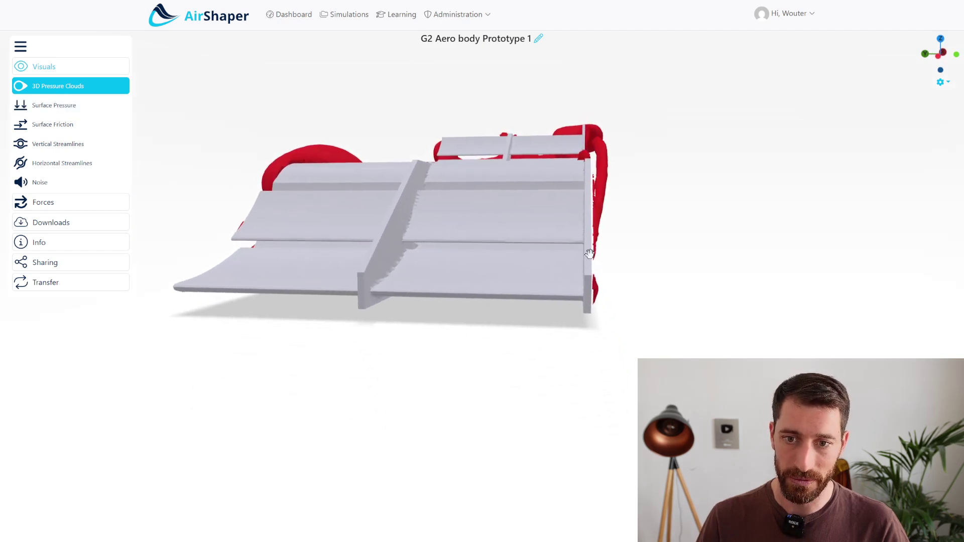
left_click_drag(586, 270, 612, 266)
left_click_drag(635, 225, 553, 250)
Show the horizontal streamlines on the G2 Aero body, lower their plane to the front wing and examine the flow over it
left_click(50, 169)
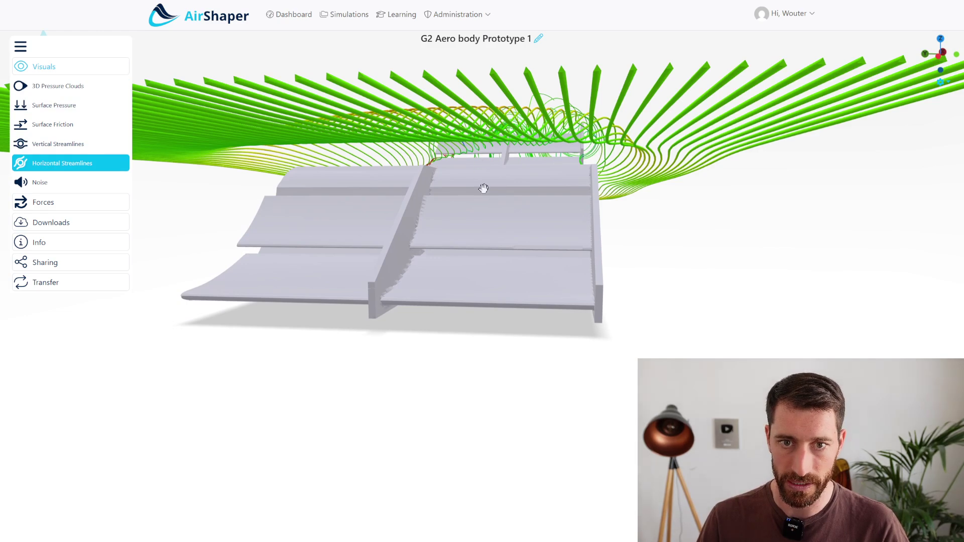
left_click_drag(488, 196, 347, 273)
left_click_drag(531, 259, 610, 231)
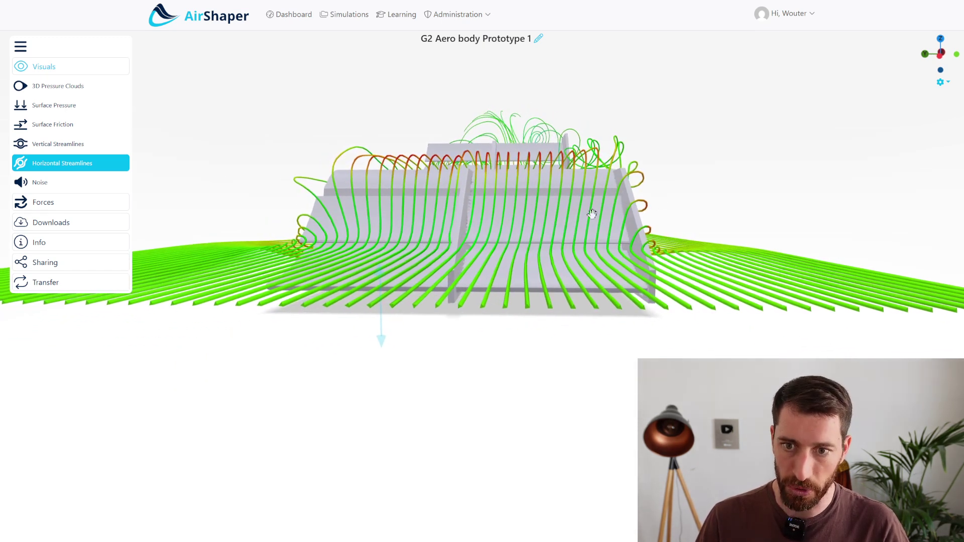
left_click_drag(477, 220, 420, 230)
Return to the G2 Aero body's surface pressure by way of the 3D pressure clouds and examine the rear wing elements
left_click(102, 91)
left_click_drag(540, 252, 508, 266)
left_click(100, 106)
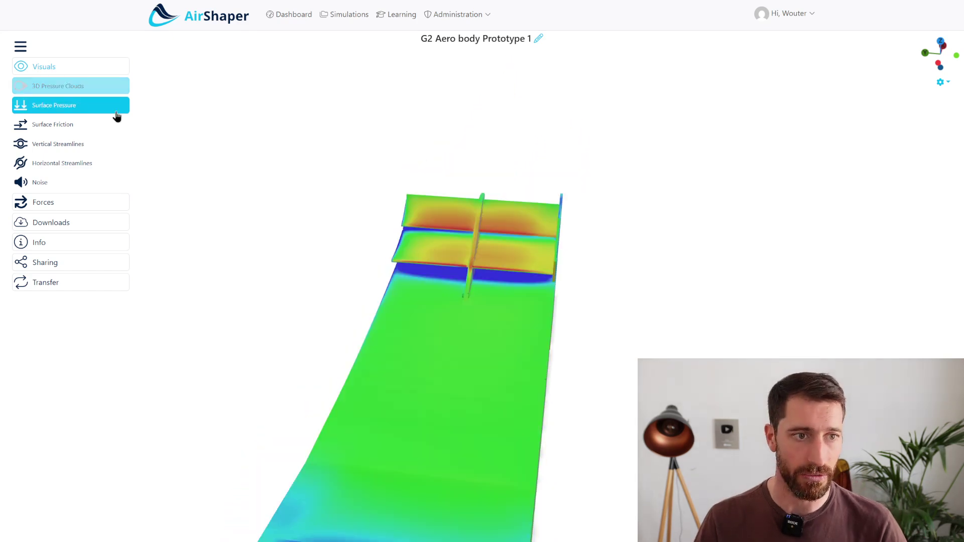
left_click_drag(562, 300, 475, 243)
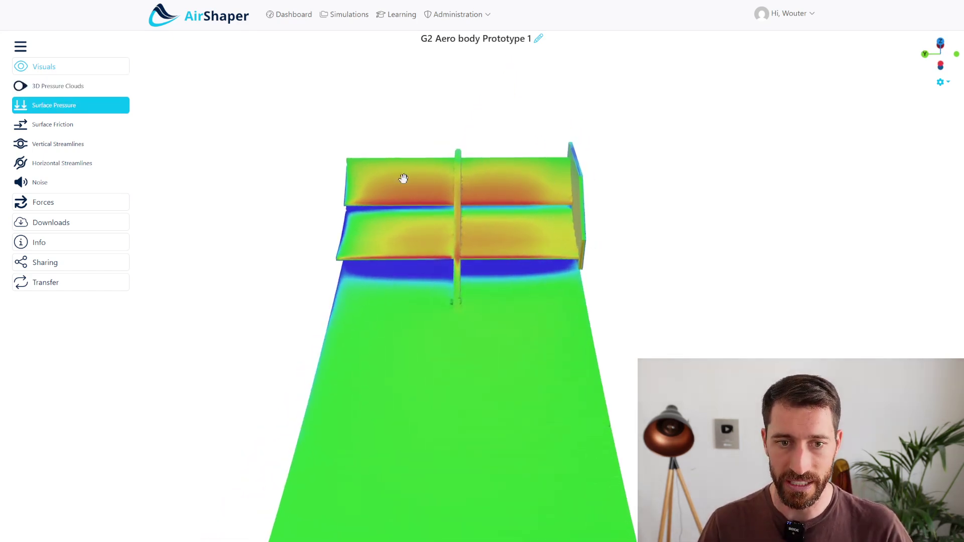
left_click_drag(462, 232, 305, 342)
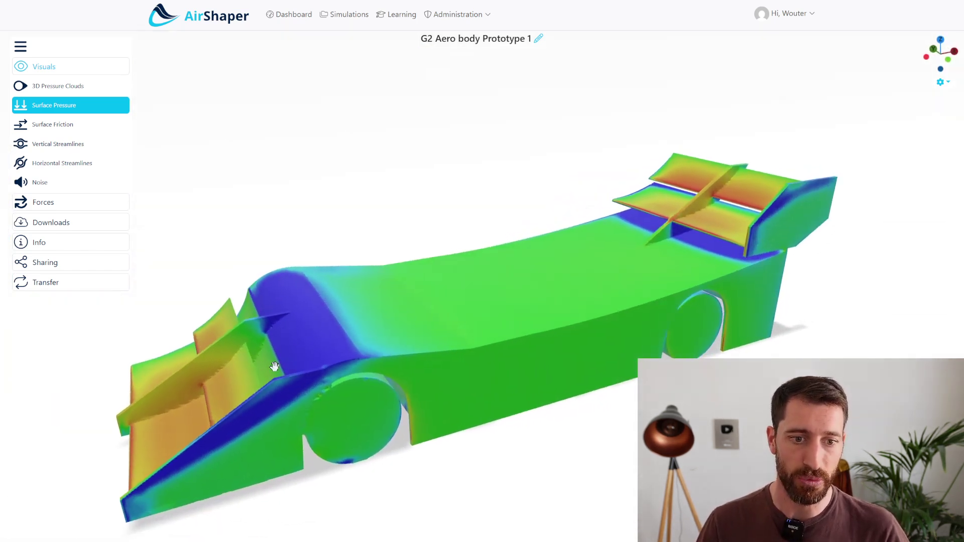
Examine the G2 Aero body's surface pressure along the inner side, wheel arches, underfloor and beneath the rear wing
left_click_drag(321, 337, 576, 332)
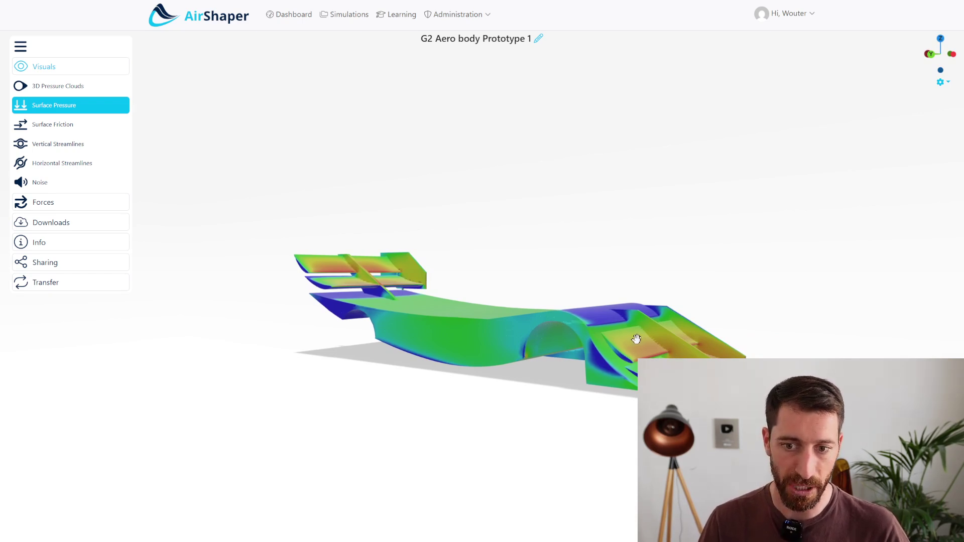
left_click_drag(639, 340, 585, 308)
scroll(586, 308, "up", 2)
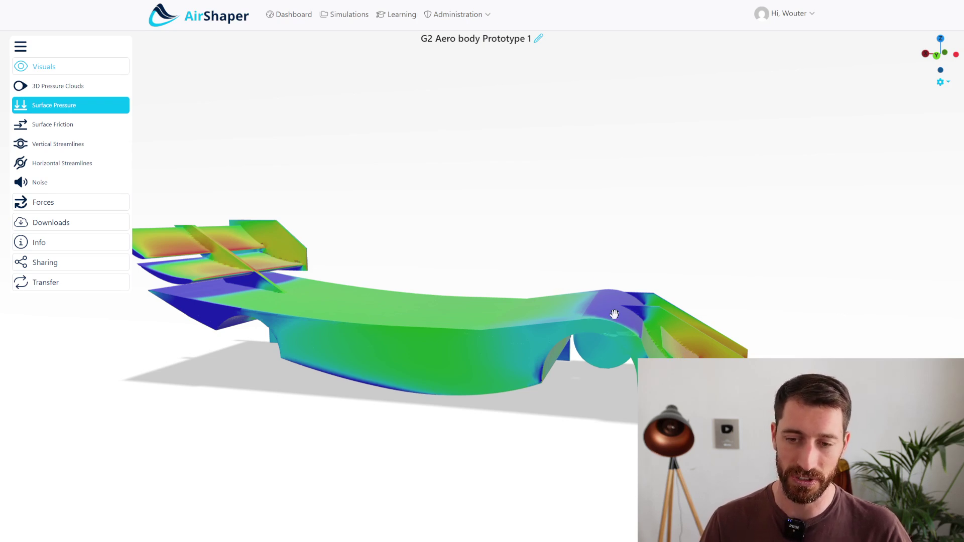
left_click_drag(615, 314, 493, 380)
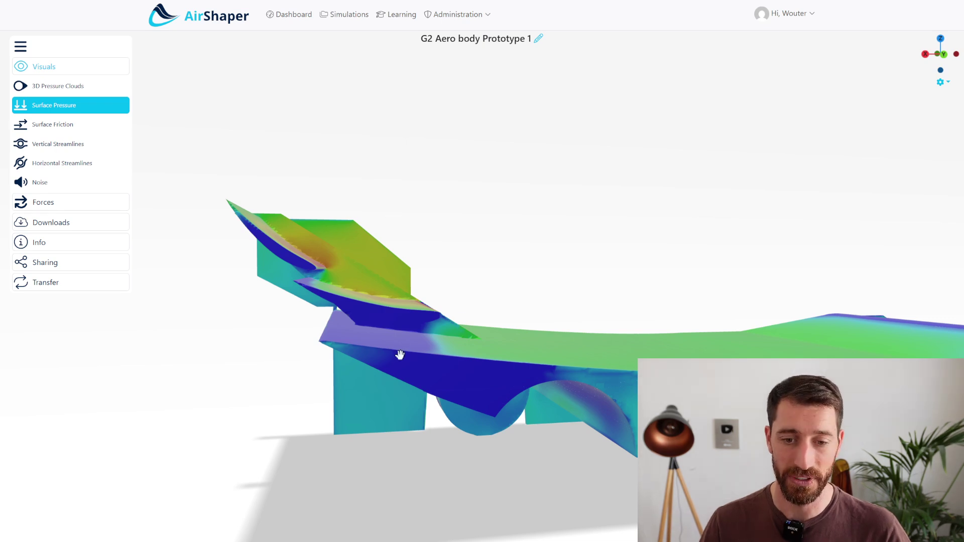
left_click_drag(399, 363, 589, 343)
scroll(517, 142, "down", 2)
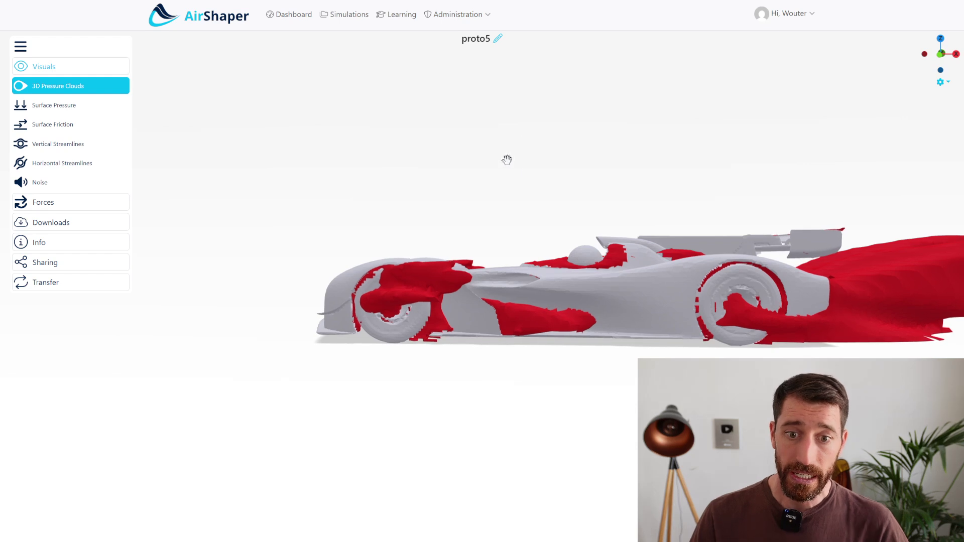
Examine the 3D pressure clouds on proto5 around the front wheels, cockpit and rear end
left_click_drag(658, 263, 743, 329)
scroll(557, 216, "up", 4)
right_click_drag(557, 216, 527, 293)
left_click_drag(527, 292, 556, 278)
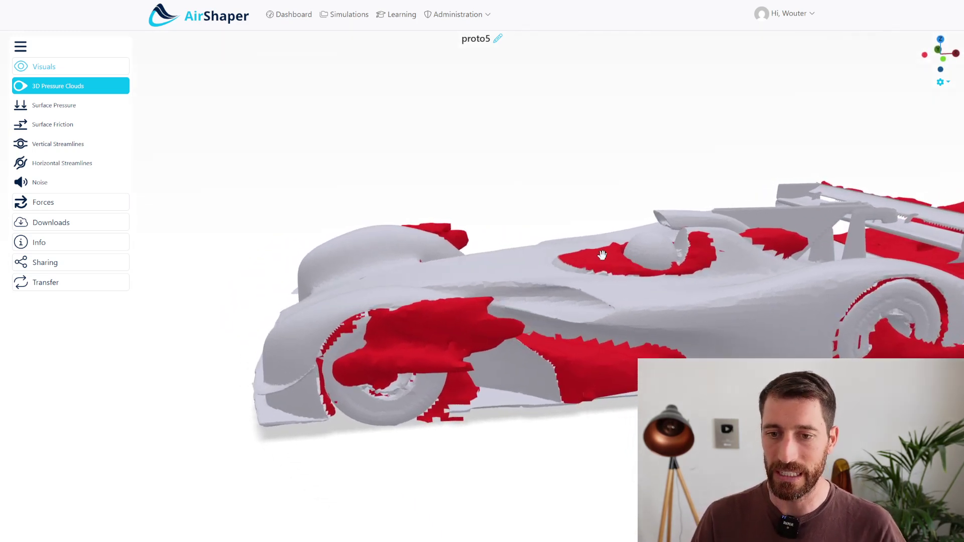
left_click_drag(602, 255, 661, 295)
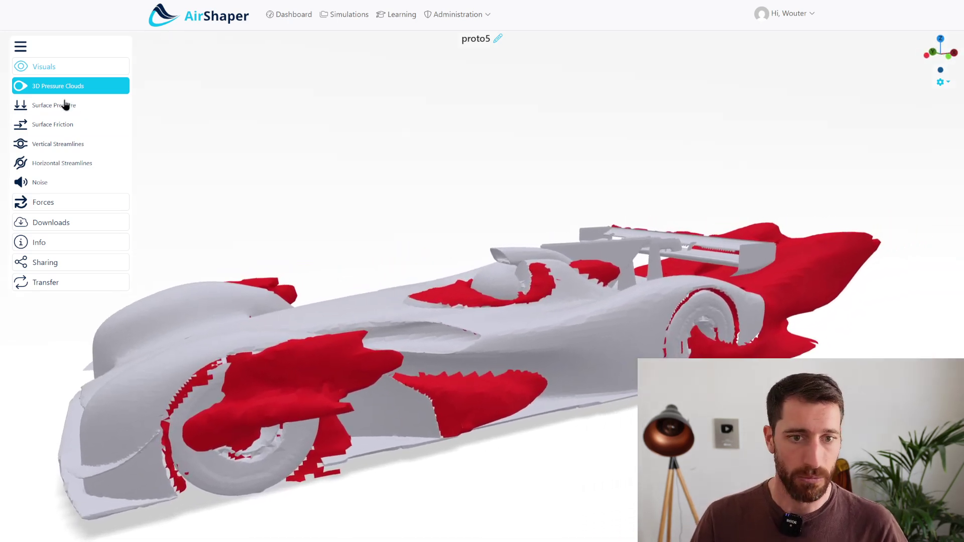
Show the surface pressure on proto5 and examine the cockpit, air intakes and rear wing from the front and rear
left_click(64, 106)
left_click_drag(338, 202, 453, 306)
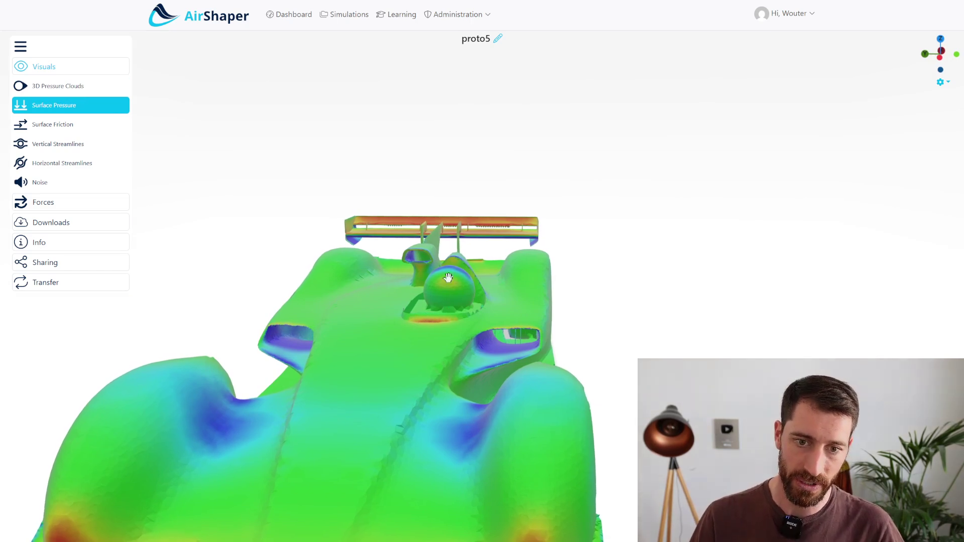
left_click_drag(342, 155, 682, 248)
right_click_drag(681, 248, 616, 291)
scroll(631, 261, "up", 5)
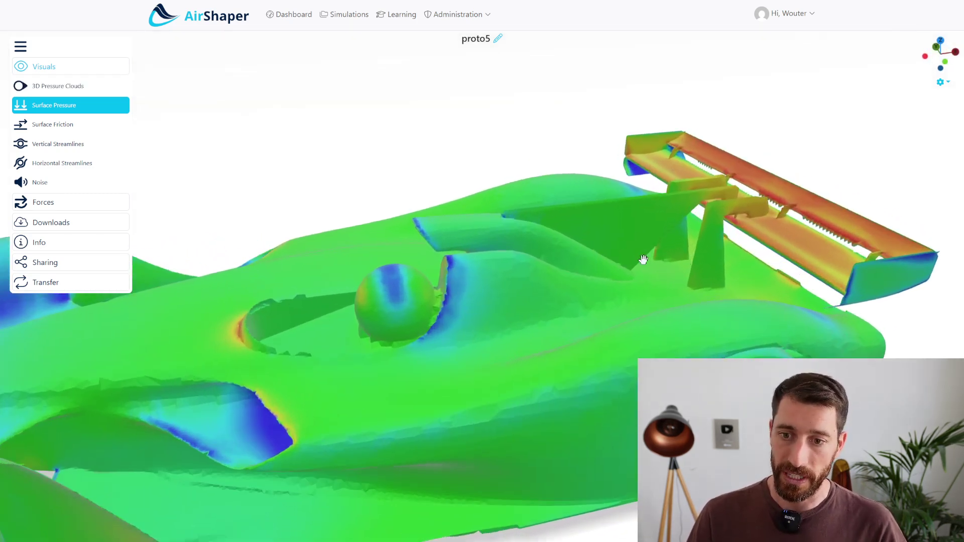
left_click_drag(783, 321, 350, 224)
scroll(508, 238, "down", 5)
right_click_drag(489, 283, 490, 338)
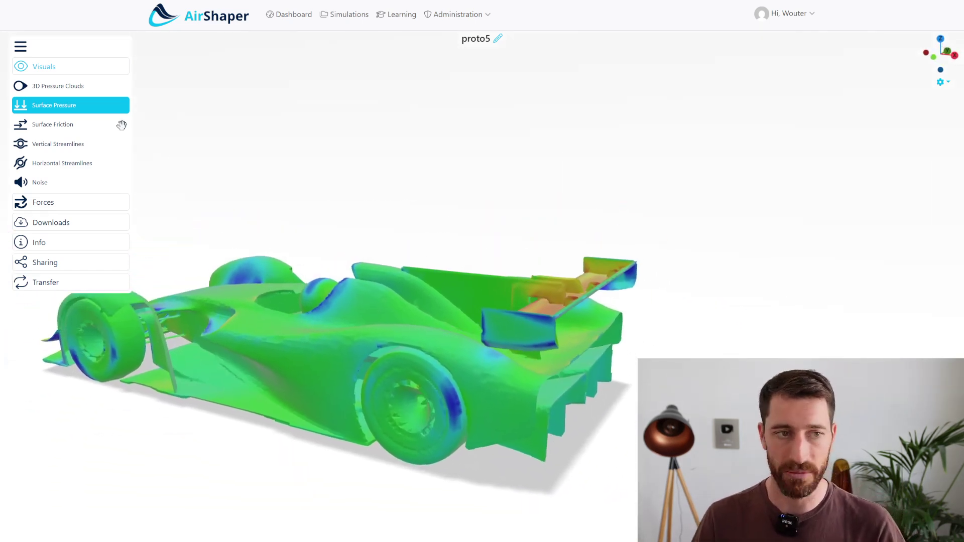
Compare the 3D pressure clouds and the surface pressure on proto5's underside, including the front wing, floor and diffuser
left_click(71, 89)
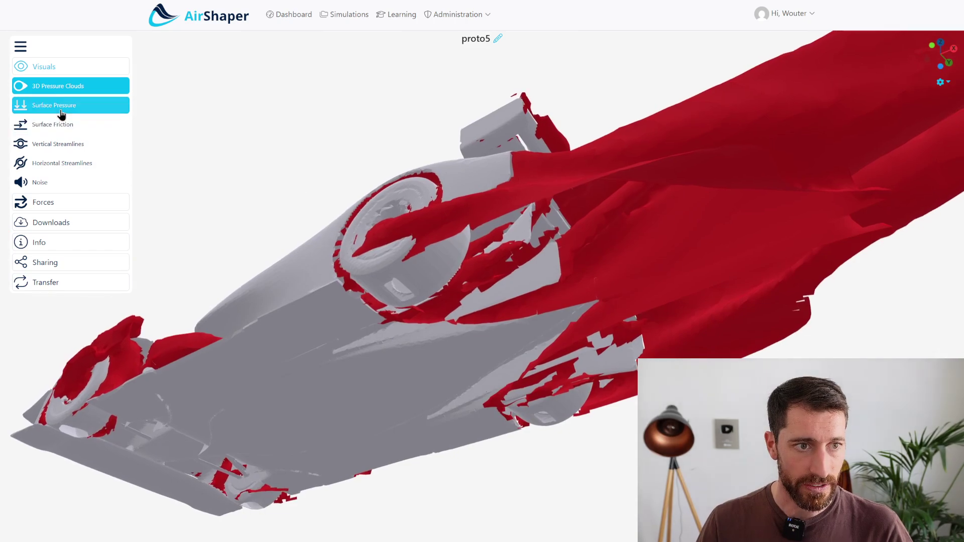
left_click(62, 106)
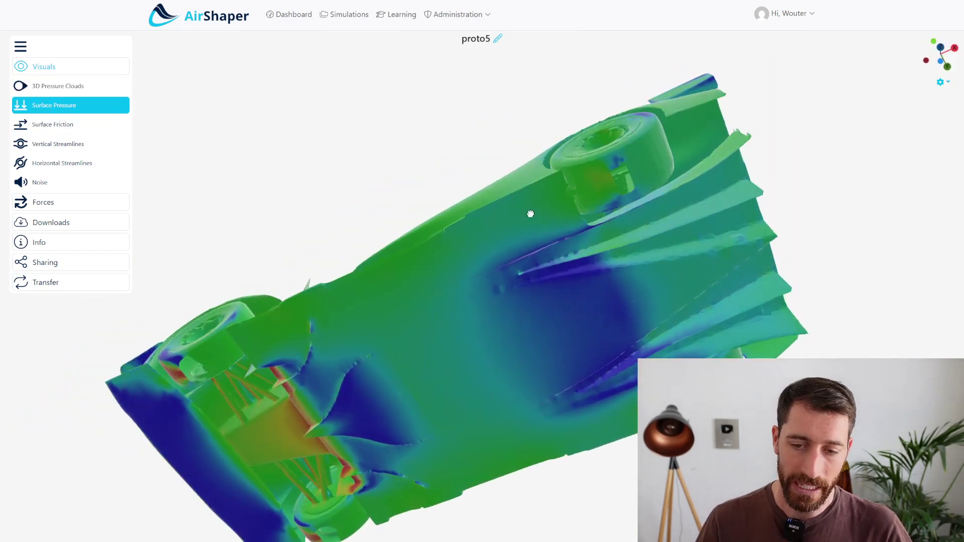
right_click_drag(545, 290, 570, 254)
left_click_drag(572, 250, 626, 303)
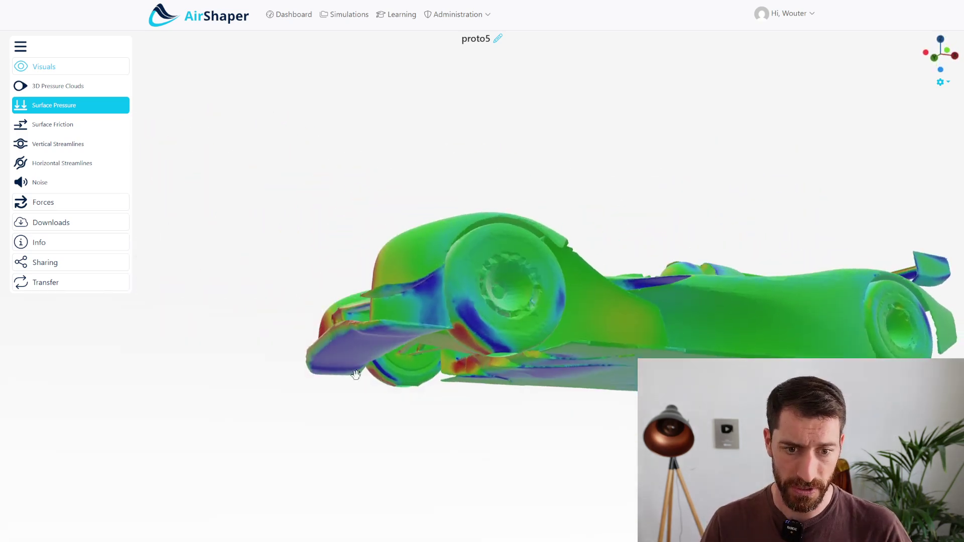
left_click_drag(350, 361, 358, 228)
left_click_drag(538, 297, 763, 276)
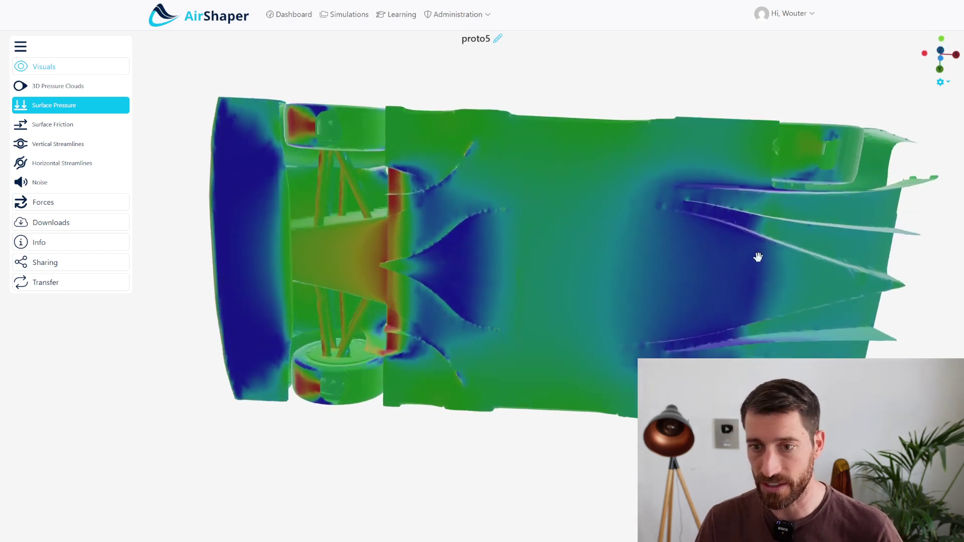
Examine proto5's surface pressure up close under the front wing, on the front tyres and at the floor's leading edge
left_click_drag(758, 270, 452, 323)
scroll(368, 349, "up", 5)
left_click_drag(368, 348, 515, 299)
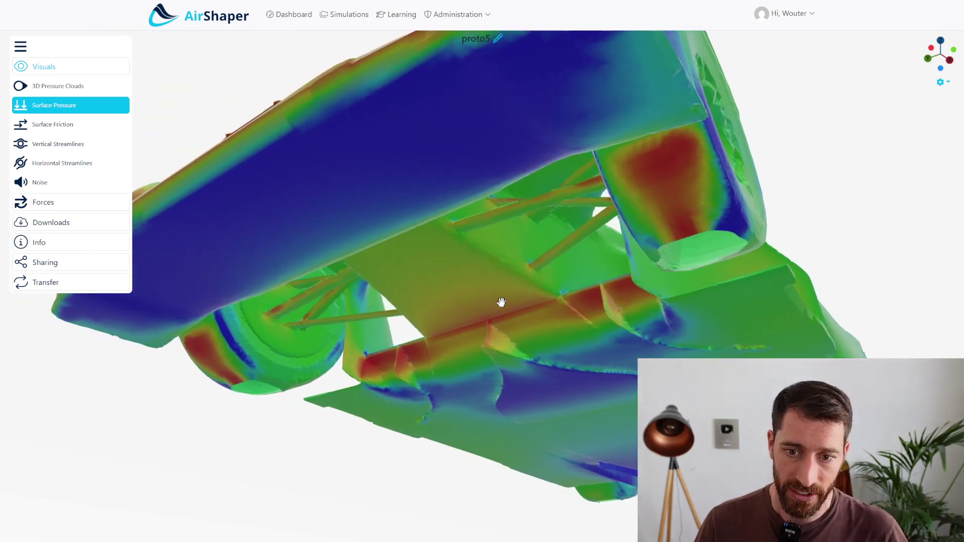
left_click_drag(416, 348, 421, 377)
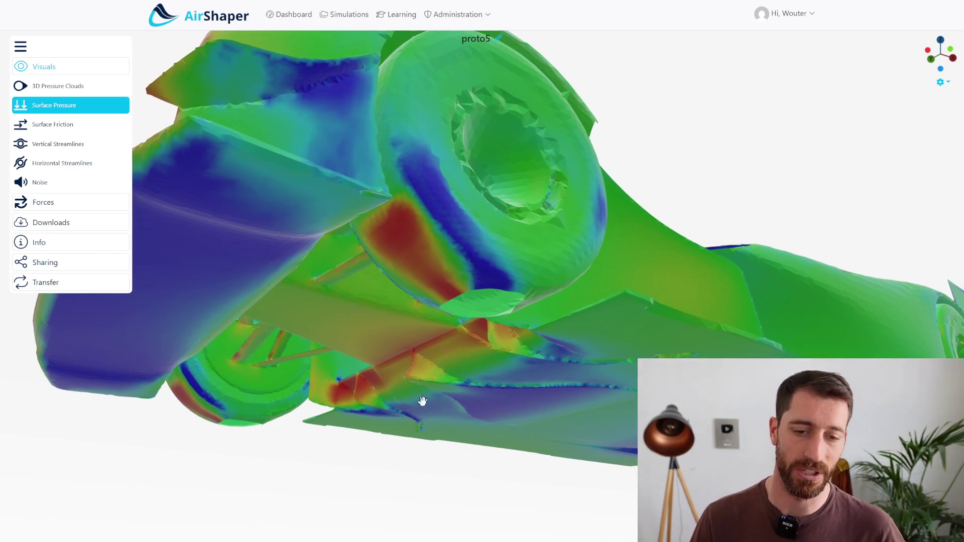
Examine proto5's surface pressure on the upper bodywork around the front wheel arches, side intakes and cockpit
left_click_drag(552, 362, 805, 302)
scroll(648, 318, "up", 3)
left_click_drag(654, 321, 613, 295)
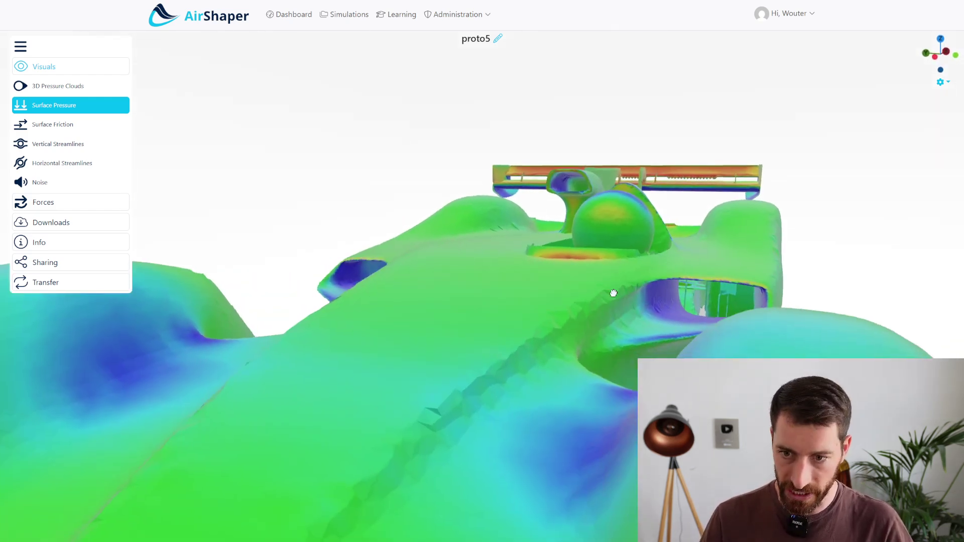
scroll(723, 308, "up", 5)
left_click_drag(725, 308, 475, 264)
scroll(637, 297, "down", 10)
left_click_drag(321, 282, 610, 336)
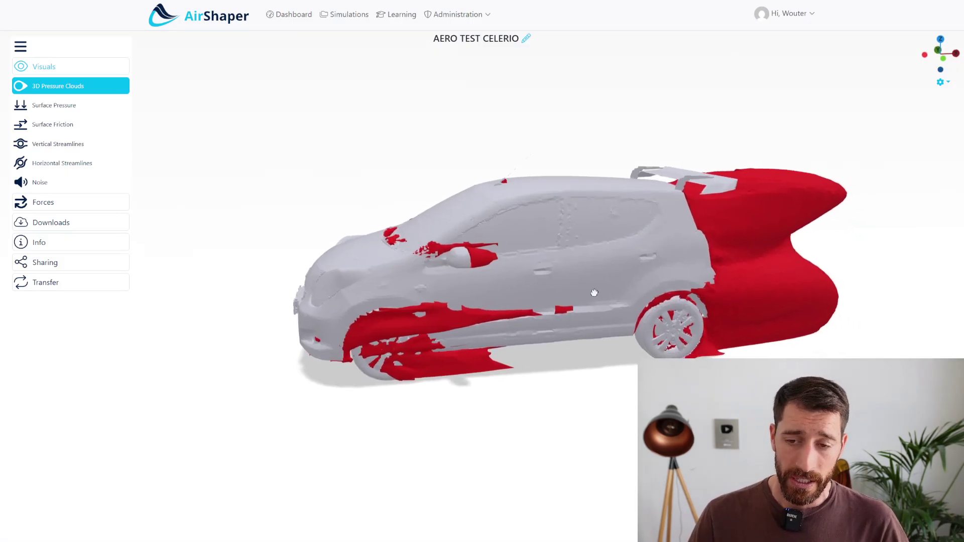
Examine the 3D pressure clouds on the AERO TEST CELERIO car around the windscreen base, mirrors and rear spoiler
left_click_drag(594, 293, 458, 252)
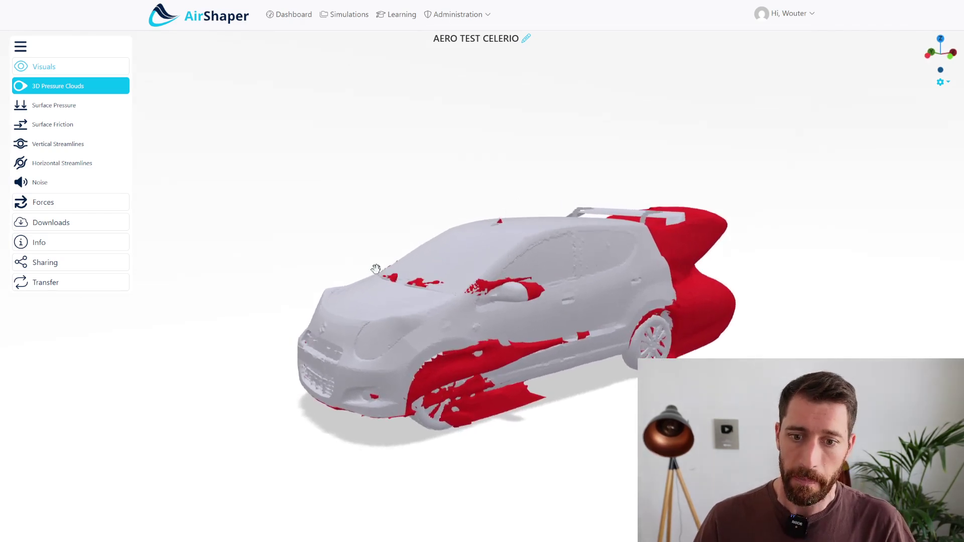
scroll(631, 243, "up", 3)
left_click_drag(594, 290, 707, 303)
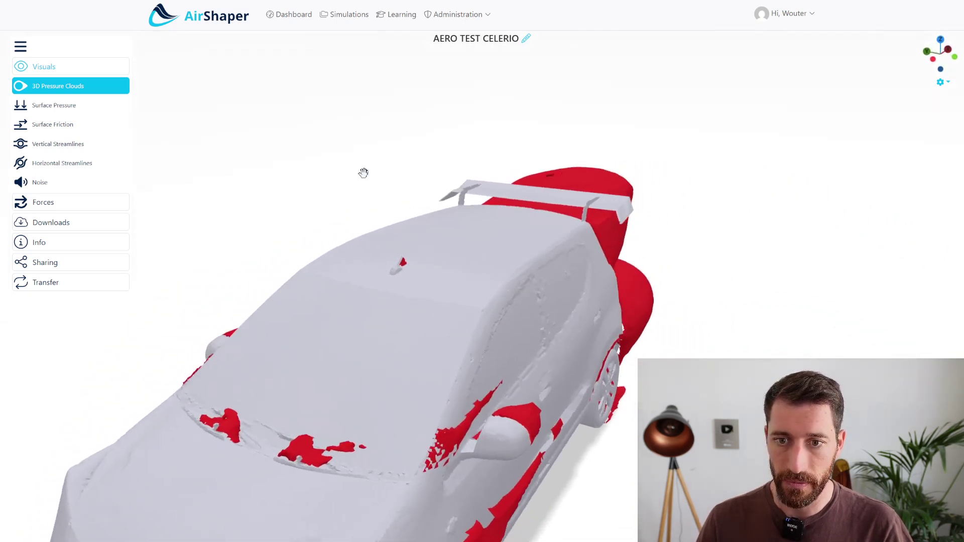
Show the vertical streamlines on the AERO TEST CELERIO car and examine the flow along its side and roof
left_click(58, 144)
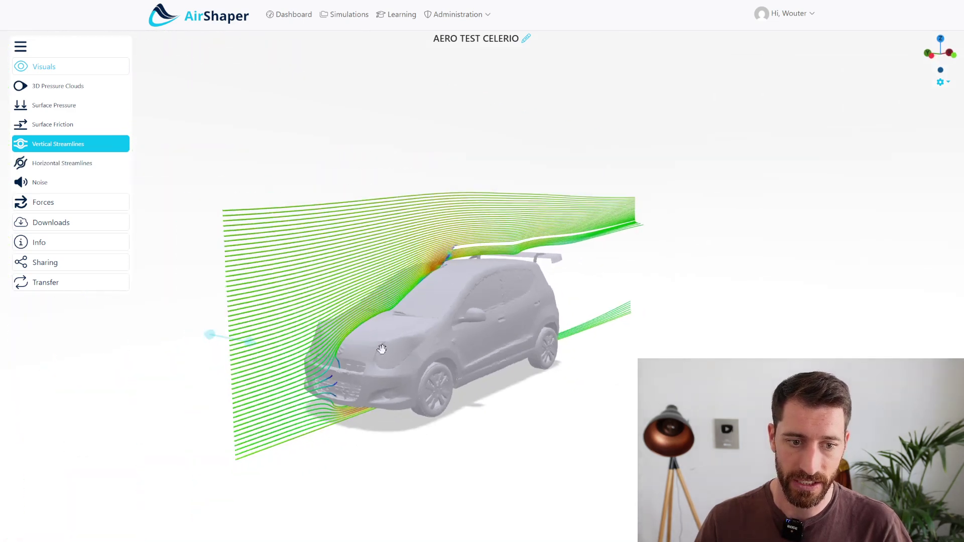
left_click_drag(283, 356, 258, 349)
left_click_drag(561, 271, 518, 245)
scroll(477, 246, "up", 5)
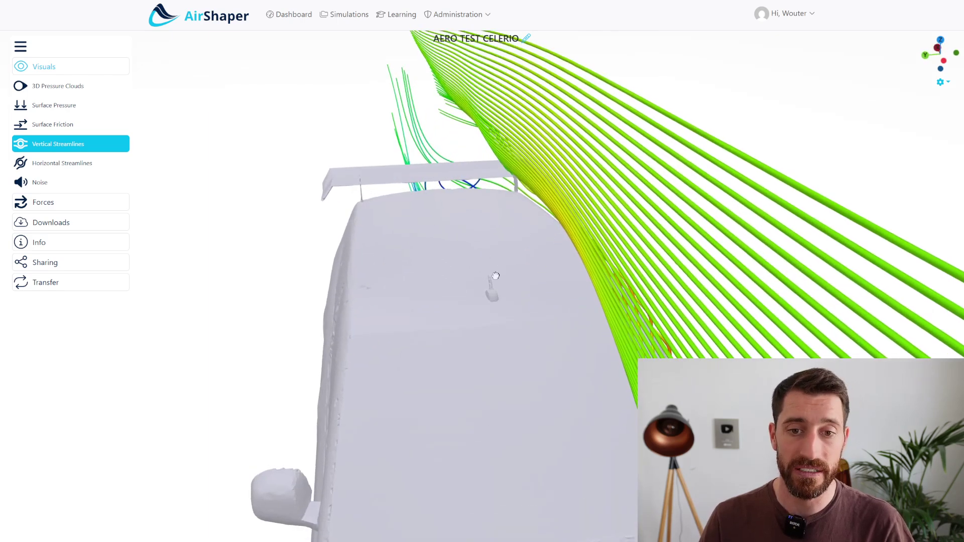
Examine the vertical streamlines around and behind the AERO TEST CELERIO car's rear spoiler
right_click_drag(447, 200, 477, 252)
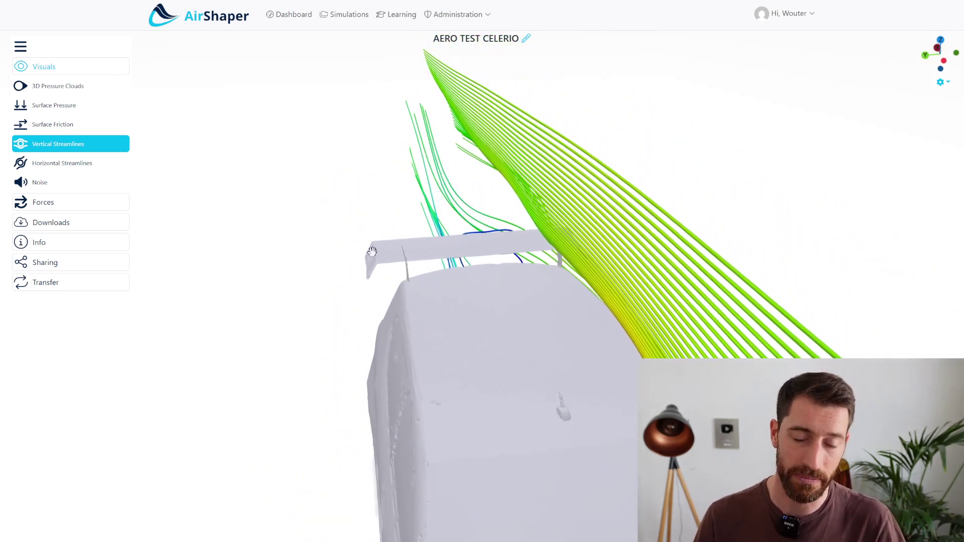
left_click_drag(503, 276, 426, 284)
scroll(564, 290, "down", 5)
left_click_drag(583, 302, 378, 164)
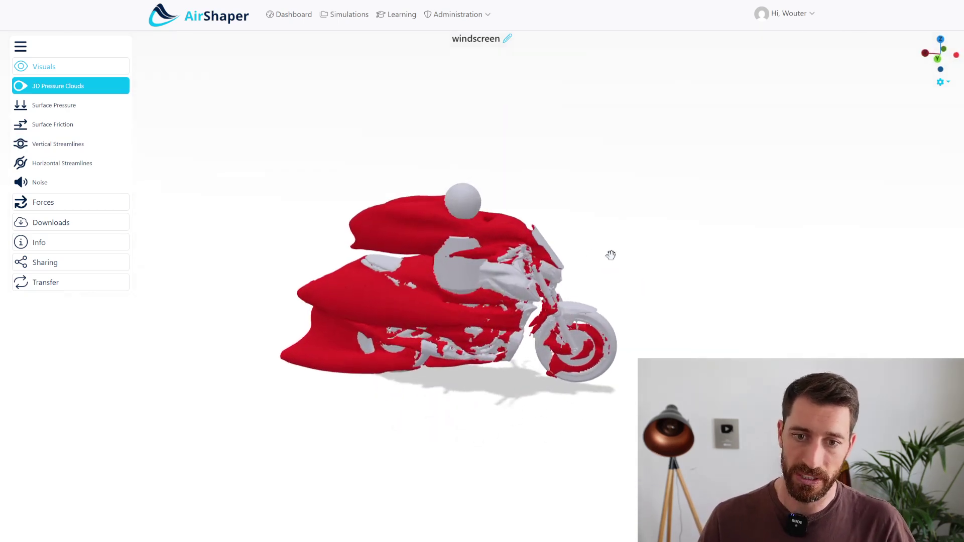
Examine the 3D pressure clouds on the windscreen motorcycle around the windscreen, handlebars and rider's head
left_click_drag(596, 255, 427, 258)
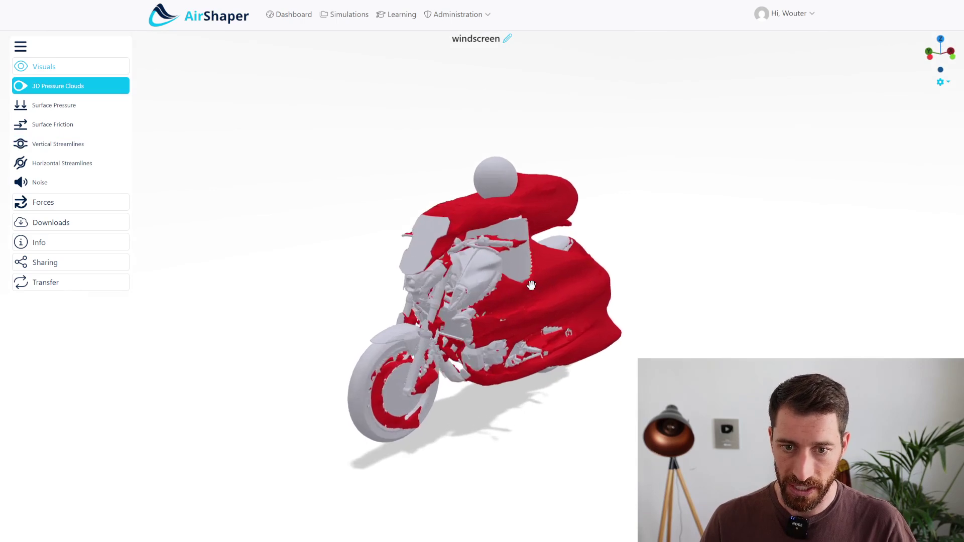
scroll(531, 285, "up", 3)
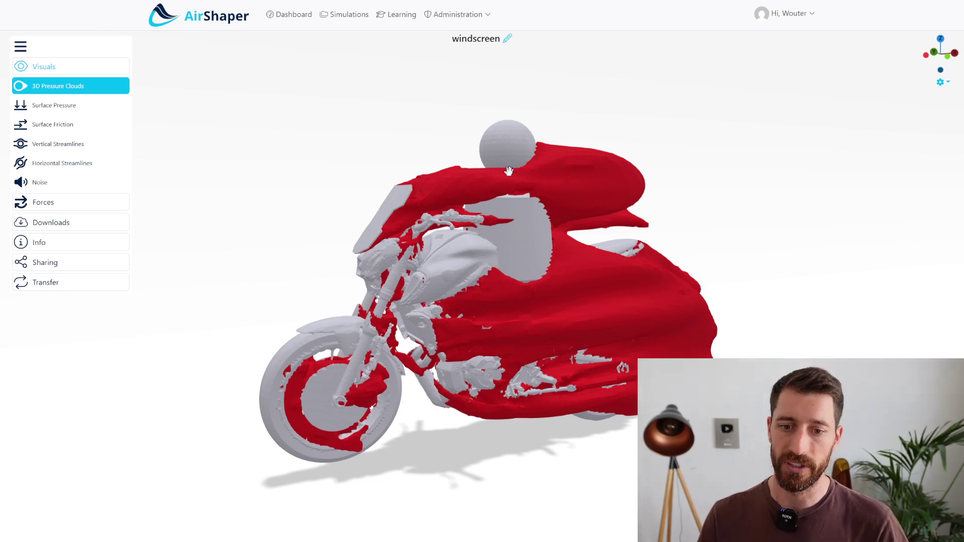
left_click_drag(507, 183, 609, 241)
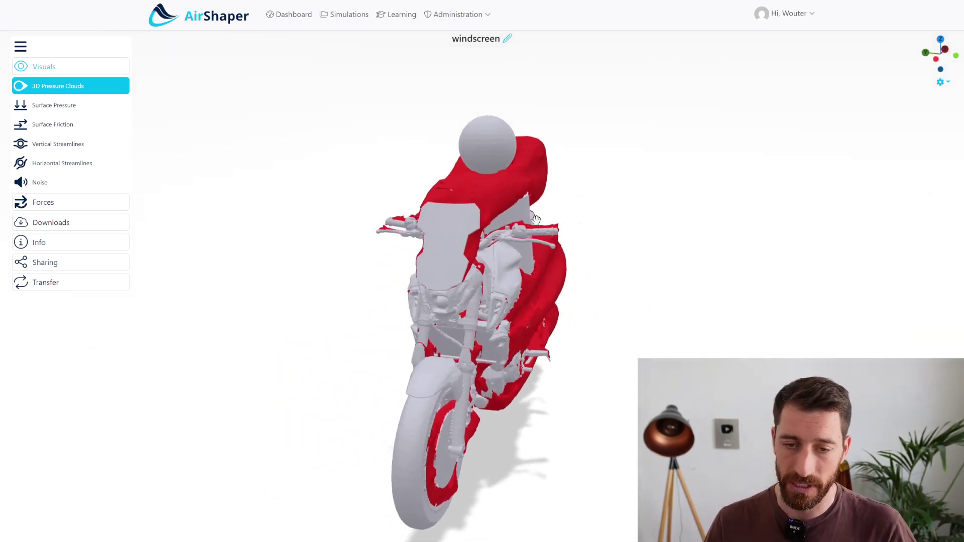
left_click_drag(540, 220, 452, 246)
scroll(463, 436, "up", 5)
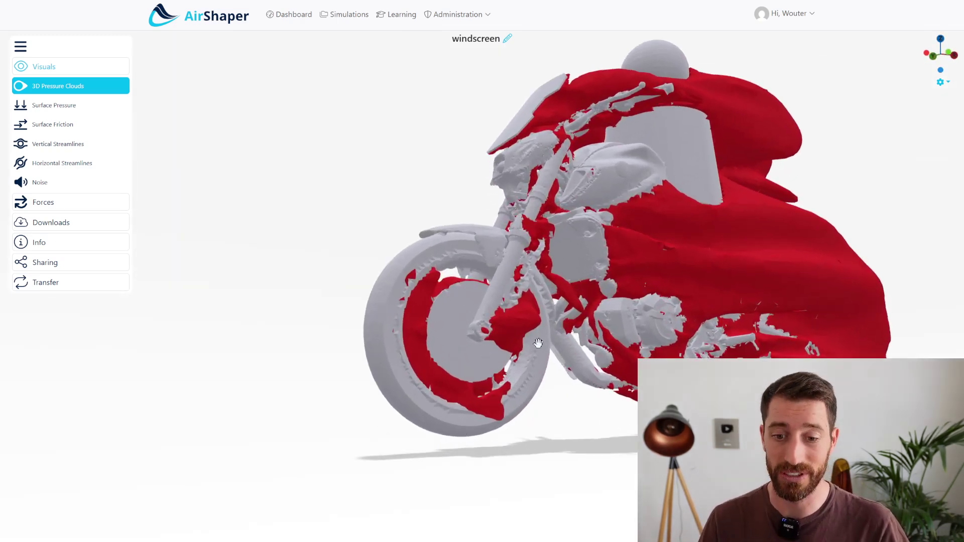
Examine the motorcycle's 3D pressure clouds around the front wheel, brake disc, fork and radiator
left_click_drag(542, 347, 518, 337)
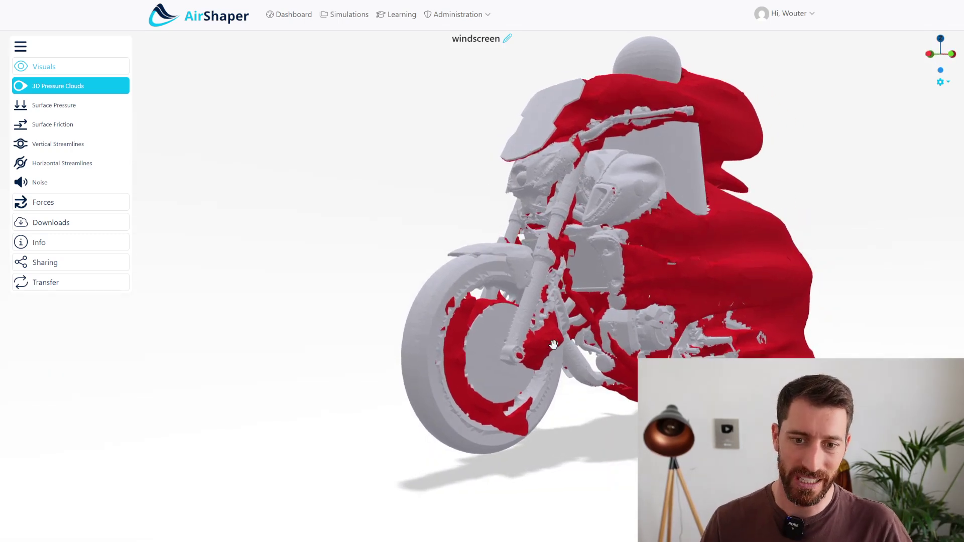
scroll(496, 305, "up", 3)
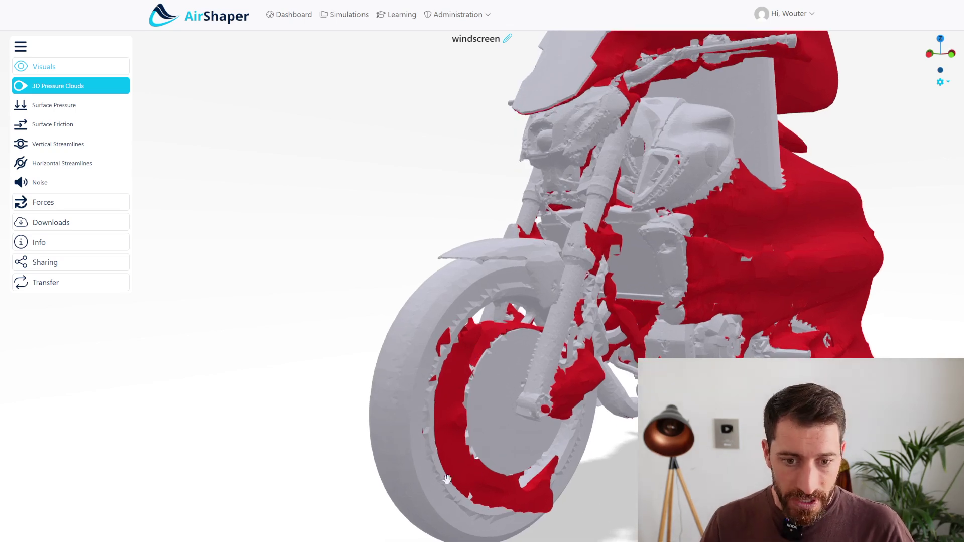
left_click_drag(487, 360, 494, 366)
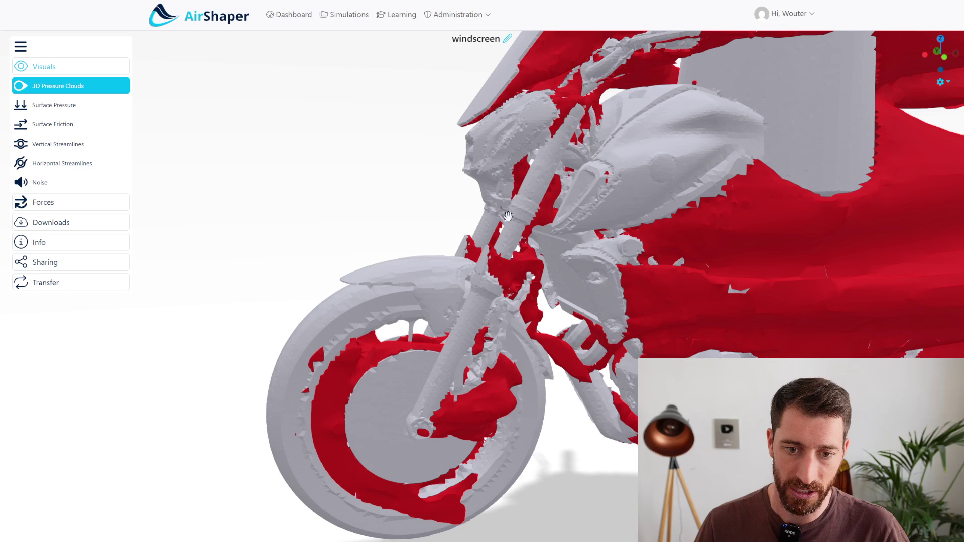
left_click_drag(480, 331, 545, 257)
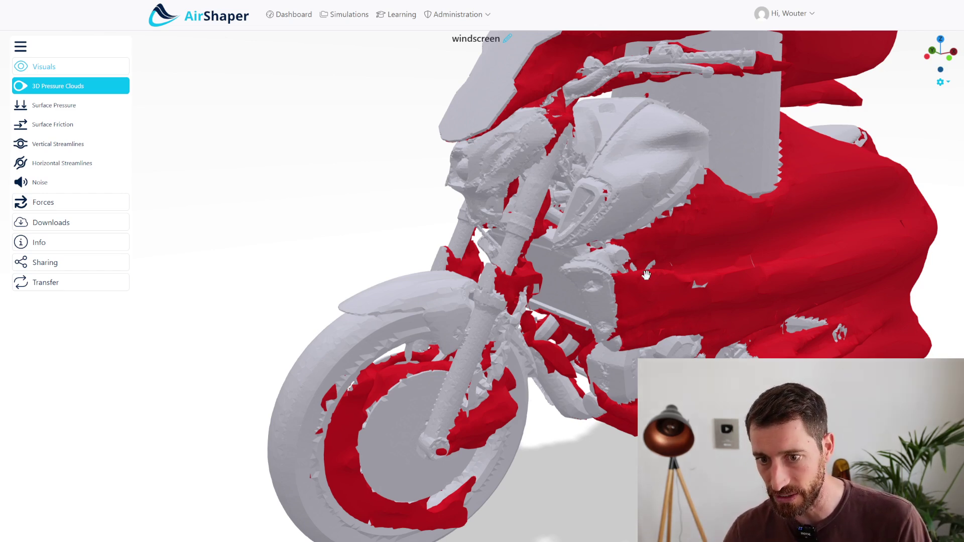
left_click_drag(599, 221, 563, 341)
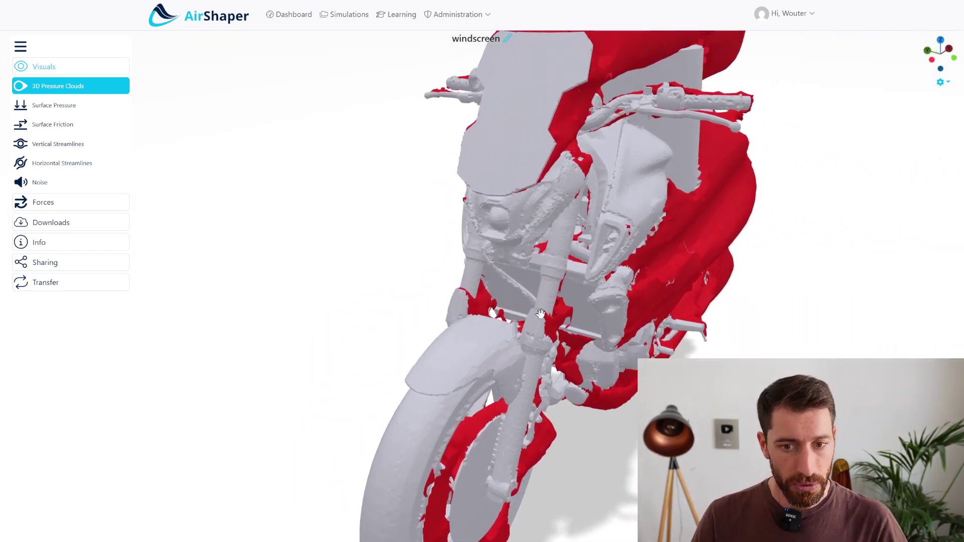
scroll(540, 313, "up", 3)
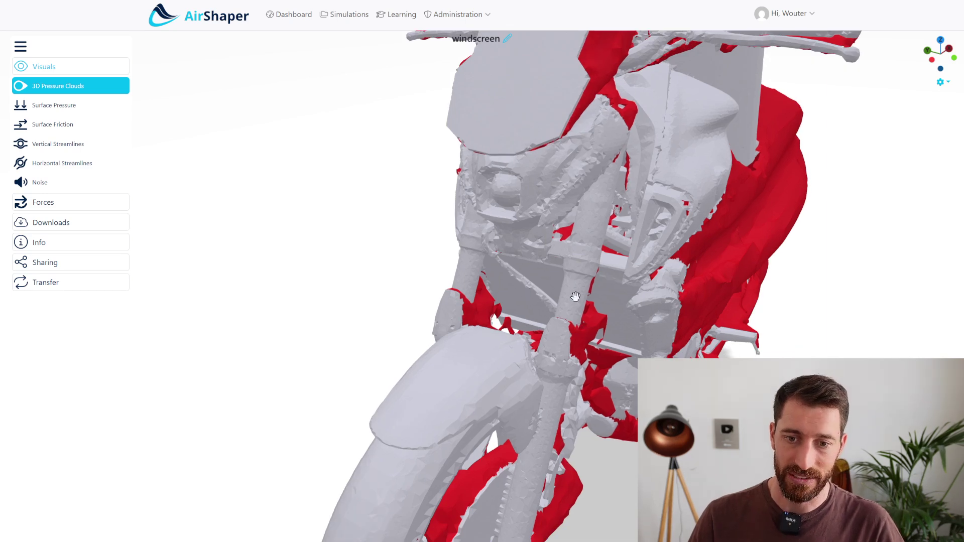
left_click_drag(608, 306, 554, 308)
scroll(554, 308, "down", 5)
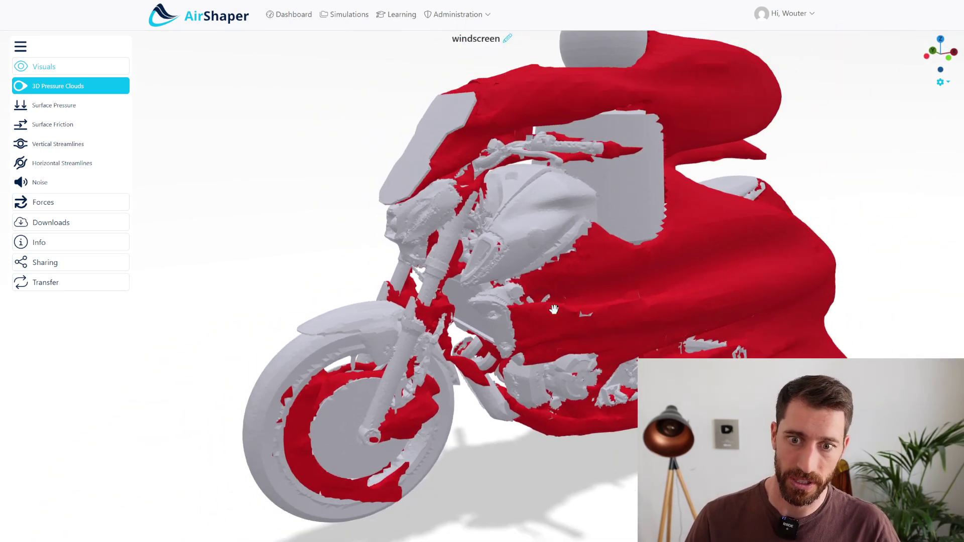
Examine the motorcycle's 3D pressure clouds along its side and behind the rider's torso and head
scroll(554, 308, "down", 4)
left_click_drag(579, 254, 517, 288)
right_click_drag(571, 280, 517, 326)
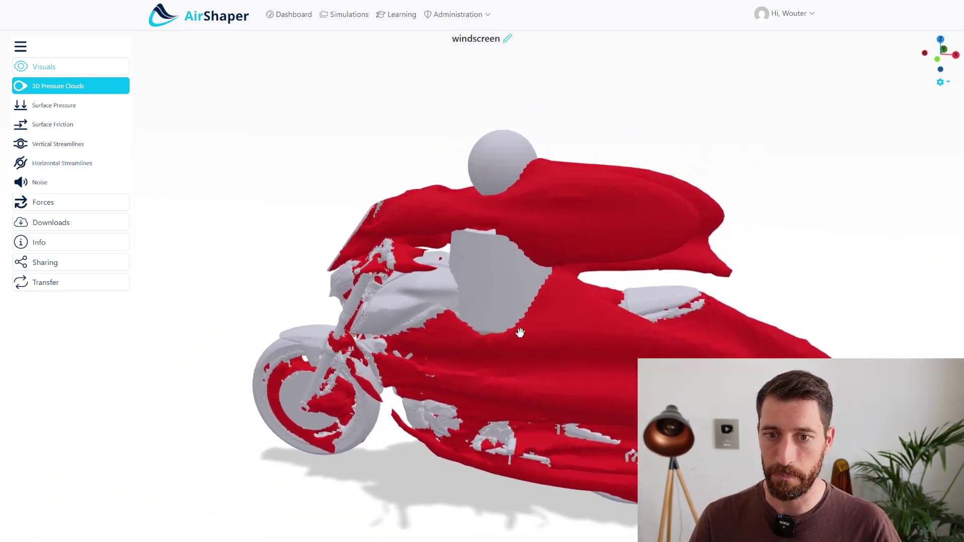
left_click_drag(516, 326, 574, 394)
scroll(575, 394, "up", 4)
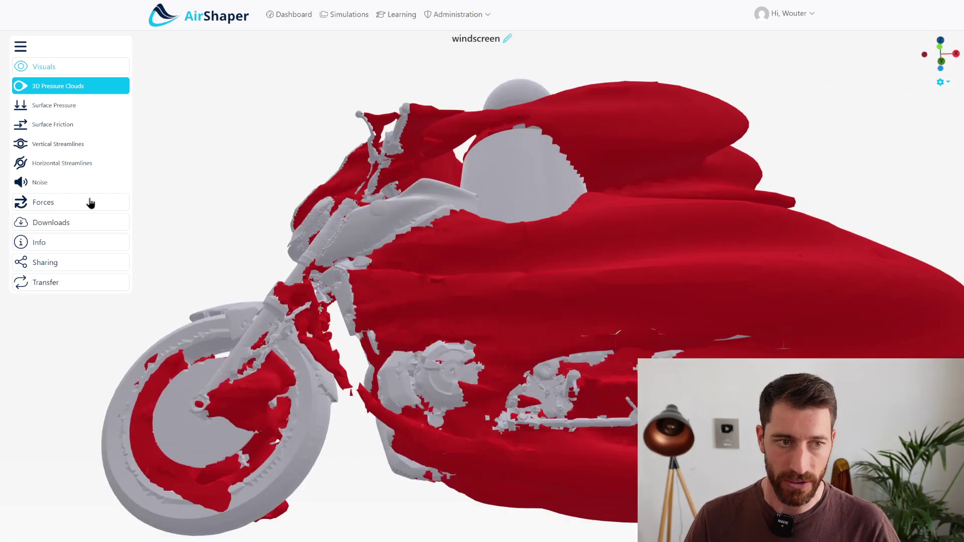
Review the motorcycle's force coefficients and force vectors, and return to the visual results
left_click(60, 206)
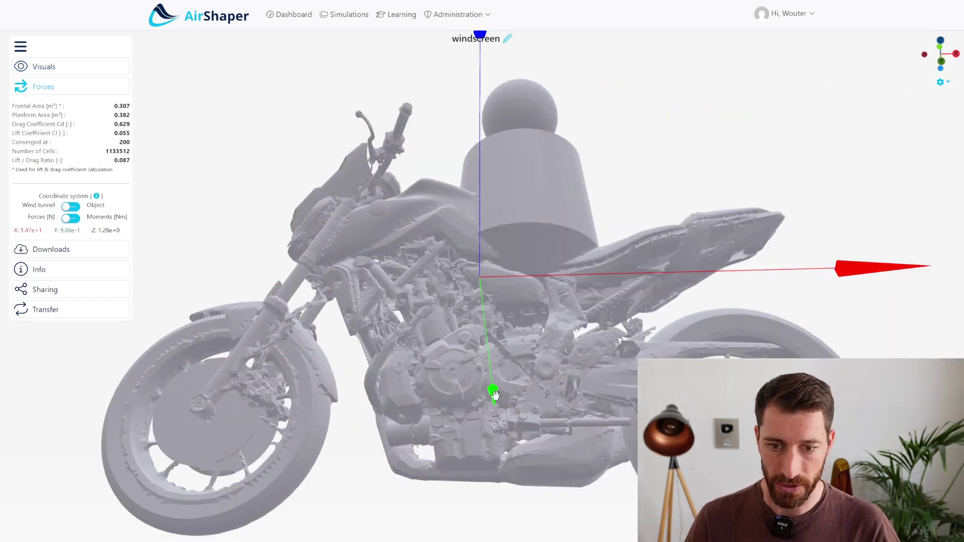
left_click_drag(494, 393, 585, 473)
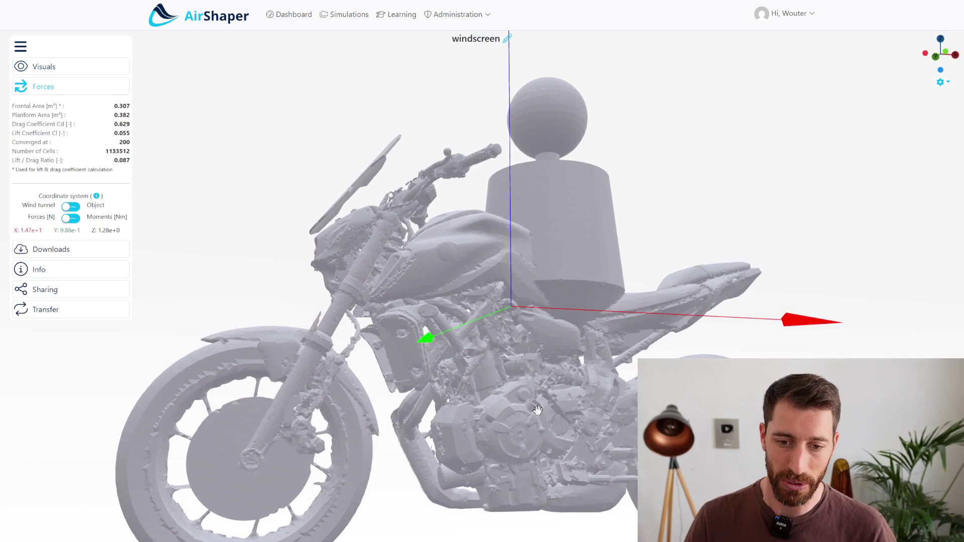
left_click(64, 66)
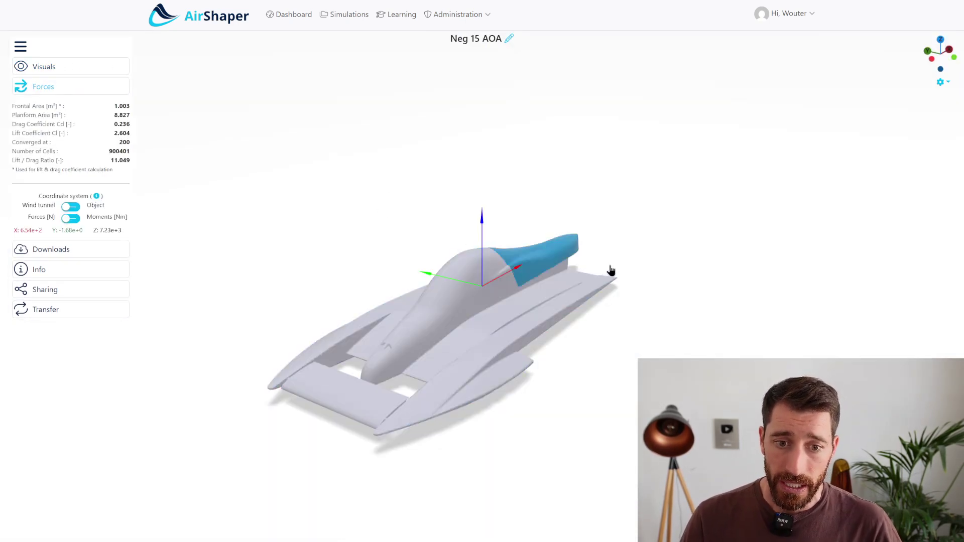
left_click_drag(498, 291, 685, 259)
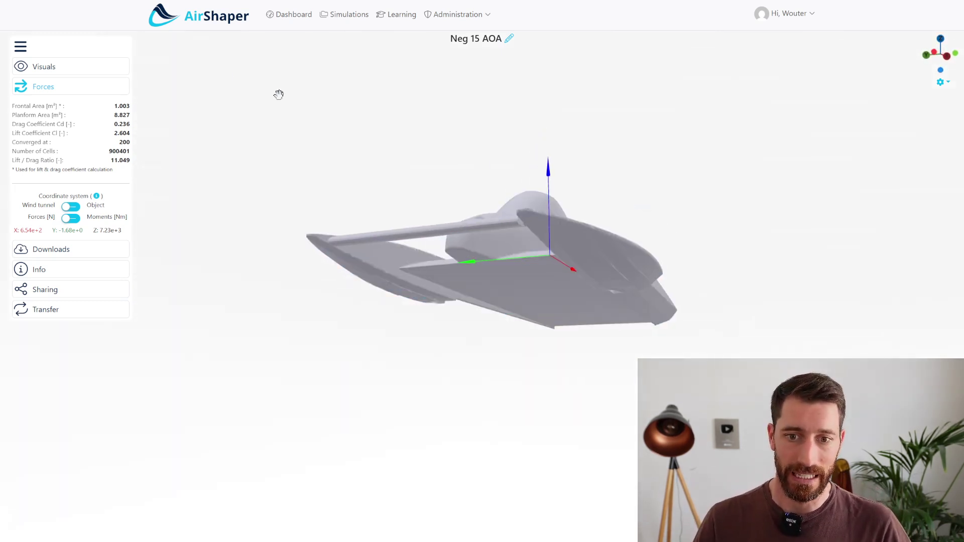
Show the surface pressure on the Neg 15 AOA model and examine its underside and front wing
left_click(46, 74)
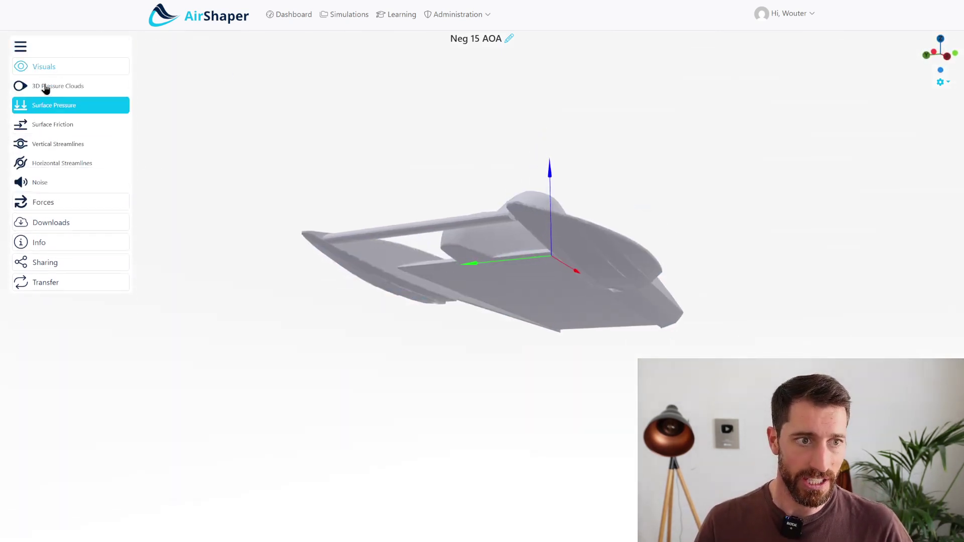
left_click(61, 110)
left_click_drag(510, 263, 518, 212)
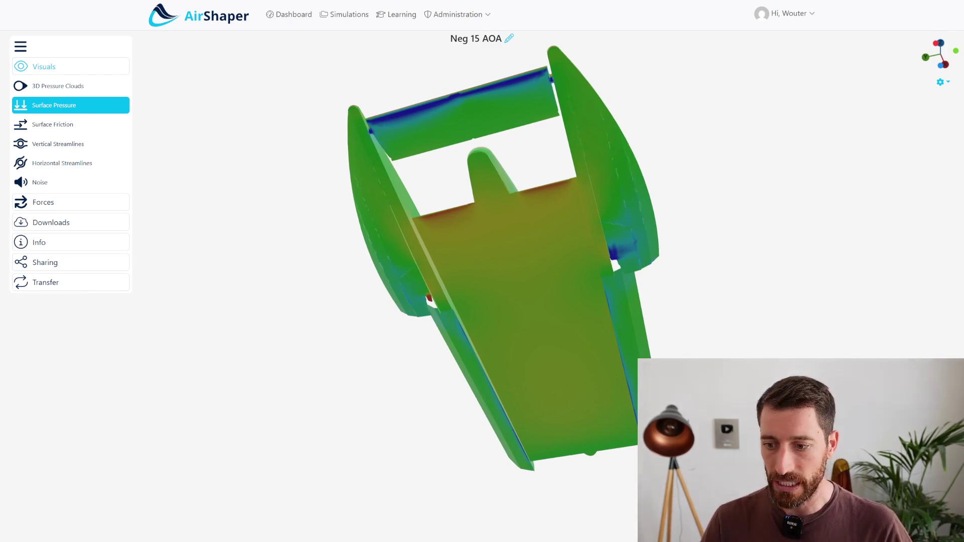
left_click_drag(578, 332, 498, 156)
Examine the Neg 15 AOA model's surface pressure on the upper body, canopy, nose and front wing's leading edge
left_click_drag(548, 300, 495, 301)
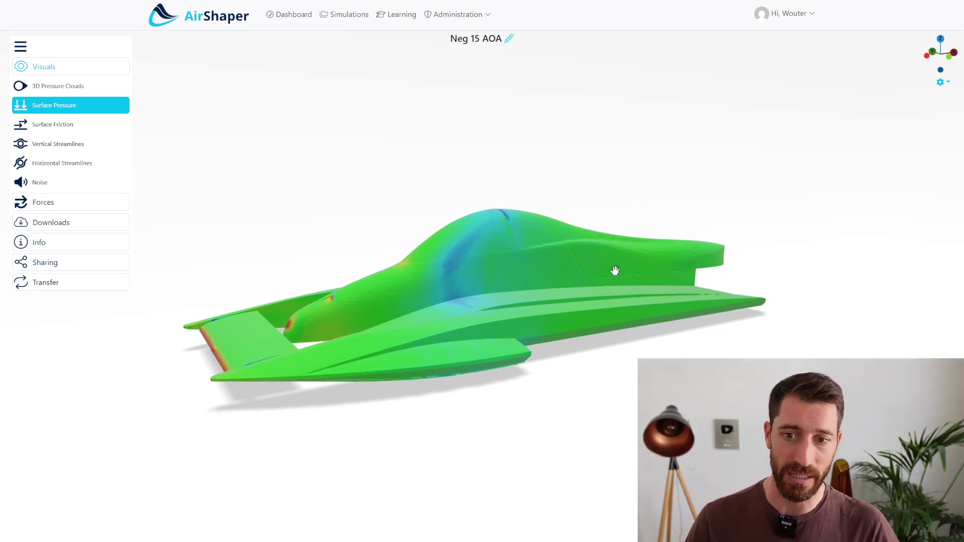
left_click_drag(311, 325, 291, 358)
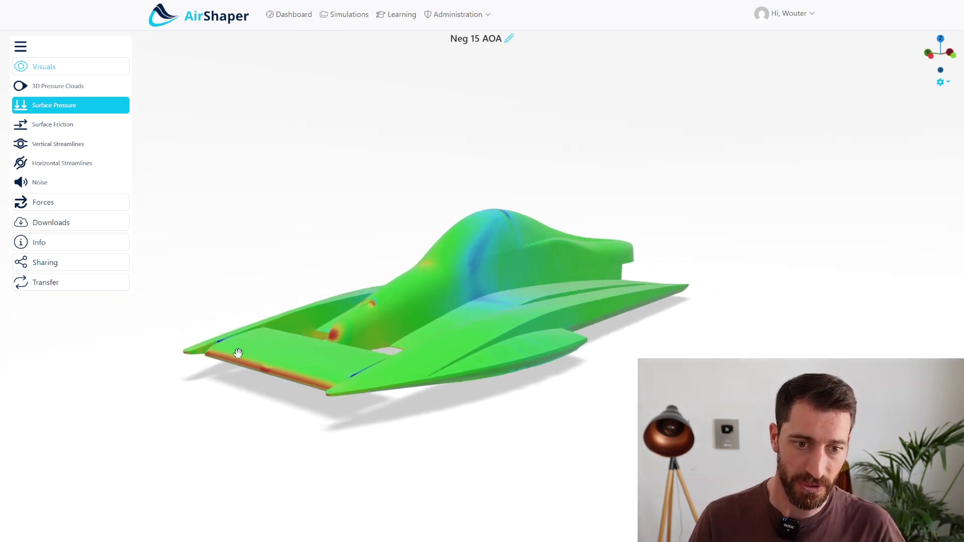
left_click_drag(204, 342, 353, 345)
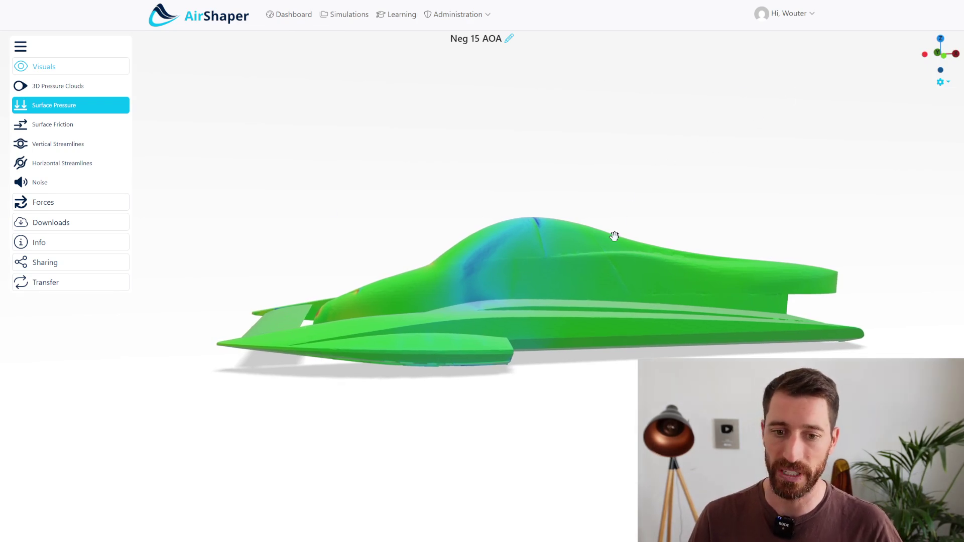
left_click_drag(613, 236, 142, 180)
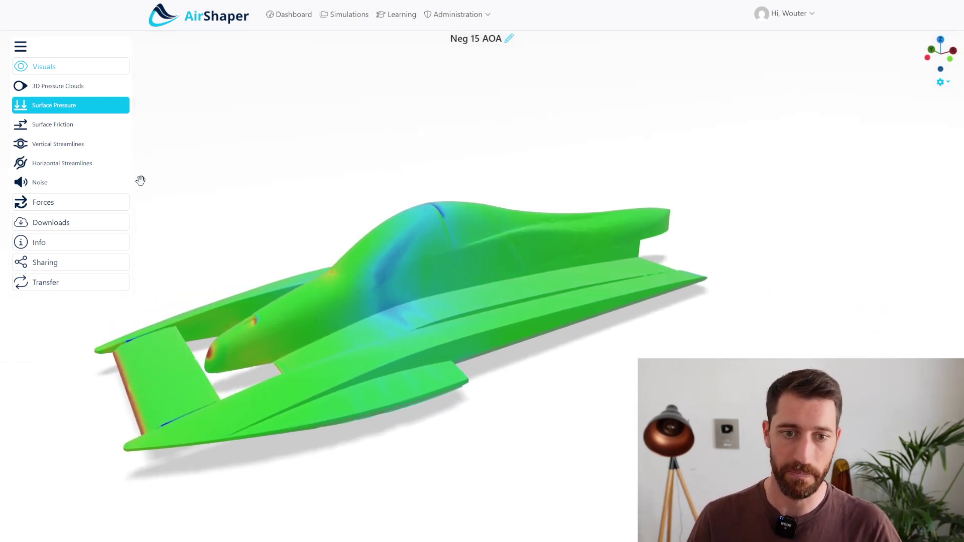
Show the 3D pressure clouds on the Neg 15 AOA model and examine them around the side pods and tail
left_click(56, 90)
left_click_drag(379, 237, 415, 478)
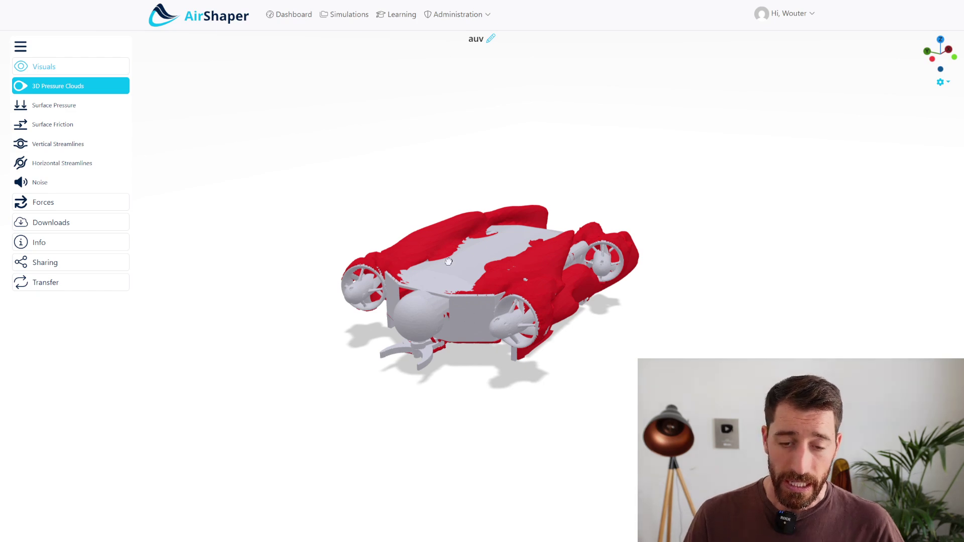
left_click_drag(449, 261, 463, 291)
left_click_drag(490, 256, 487, 267)
scroll(467, 344, "up", 4)
left_click_drag(467, 344, 501, 284)
right_click_drag(500, 284, 502, 281)
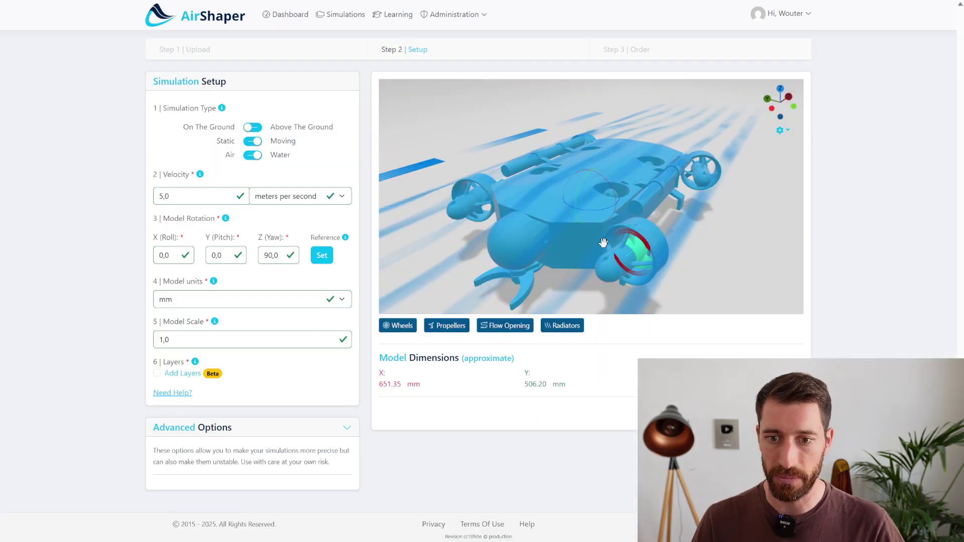
Inspect the ROV's propellers and their RPM setting in the simulation setup, and finish the propeller selection
left_click_drag(735, 249, 765, 267)
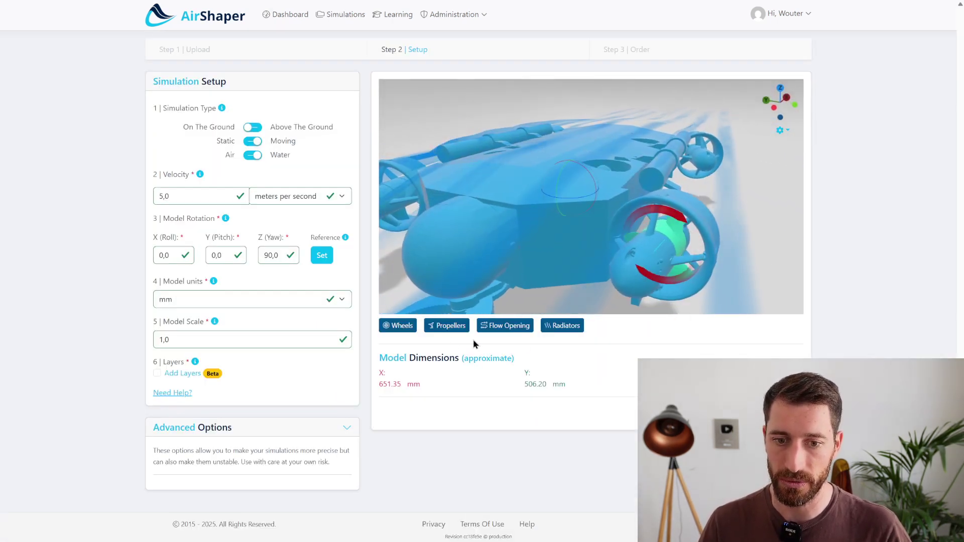
left_click(437, 327)
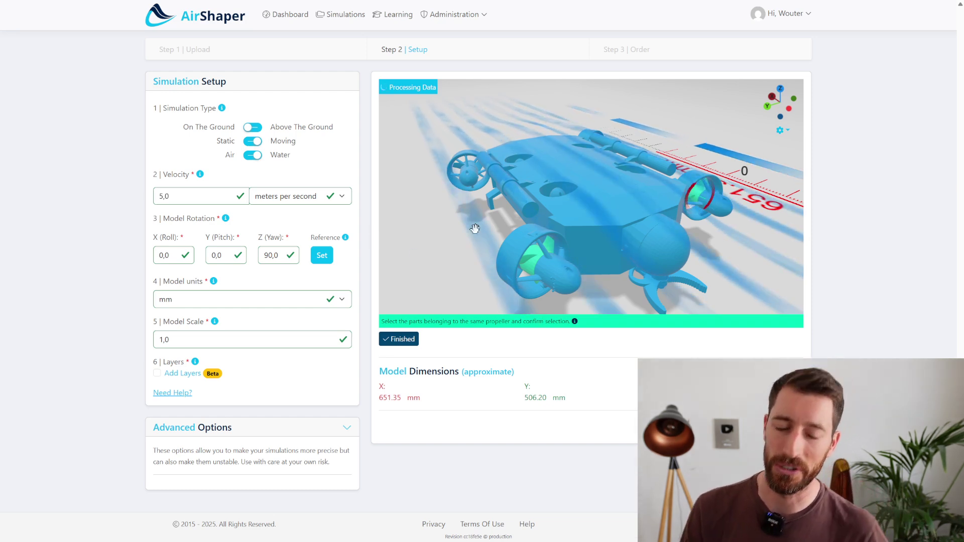
scroll(473, 232, "down", 3)
left_click_drag(470, 237, 438, 272)
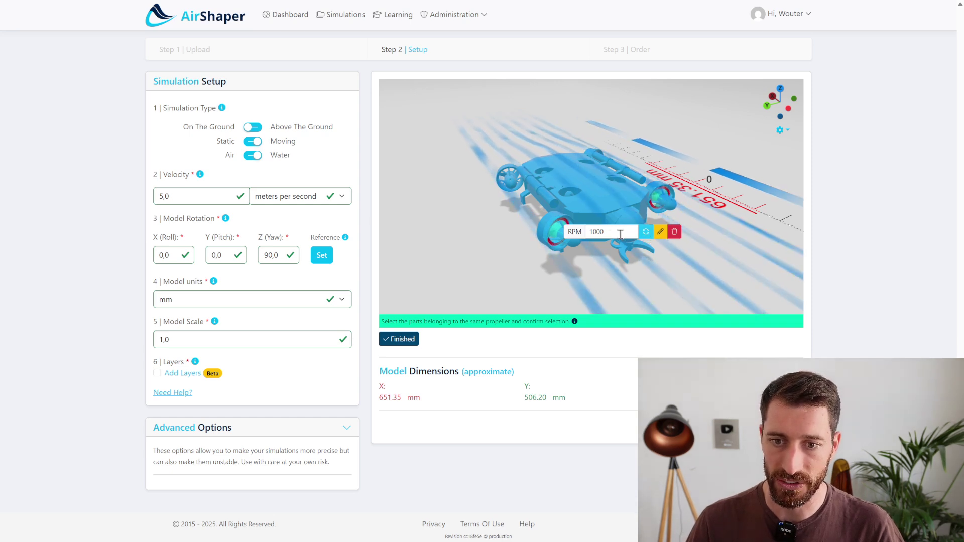
left_click(403, 340)
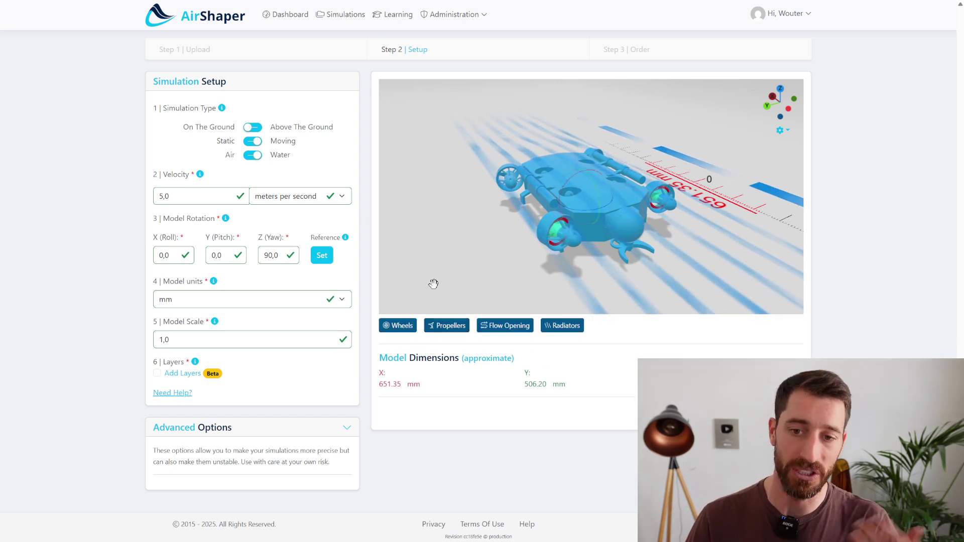